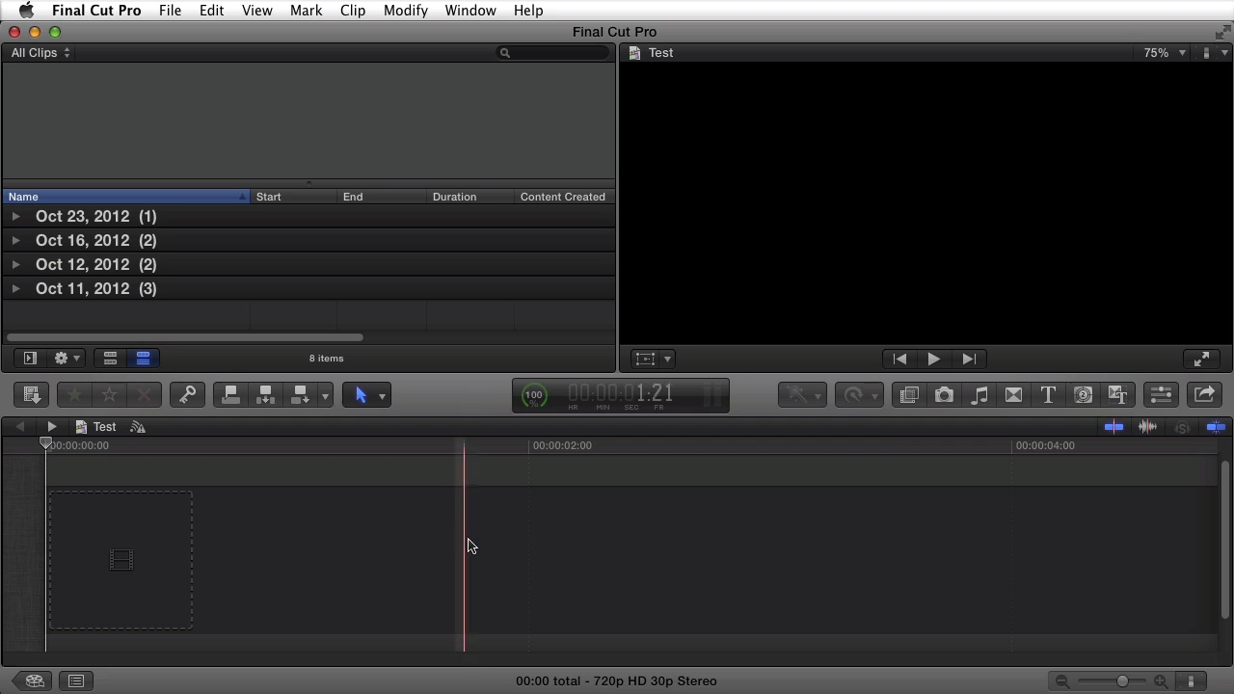
- Check the Generators folder under Motion Templates in the Movies folder, and return to Final Cut Pro
{"action": "left_click_drag", "start_coordinate": [736, 693], "coordinate": [726, 214]}
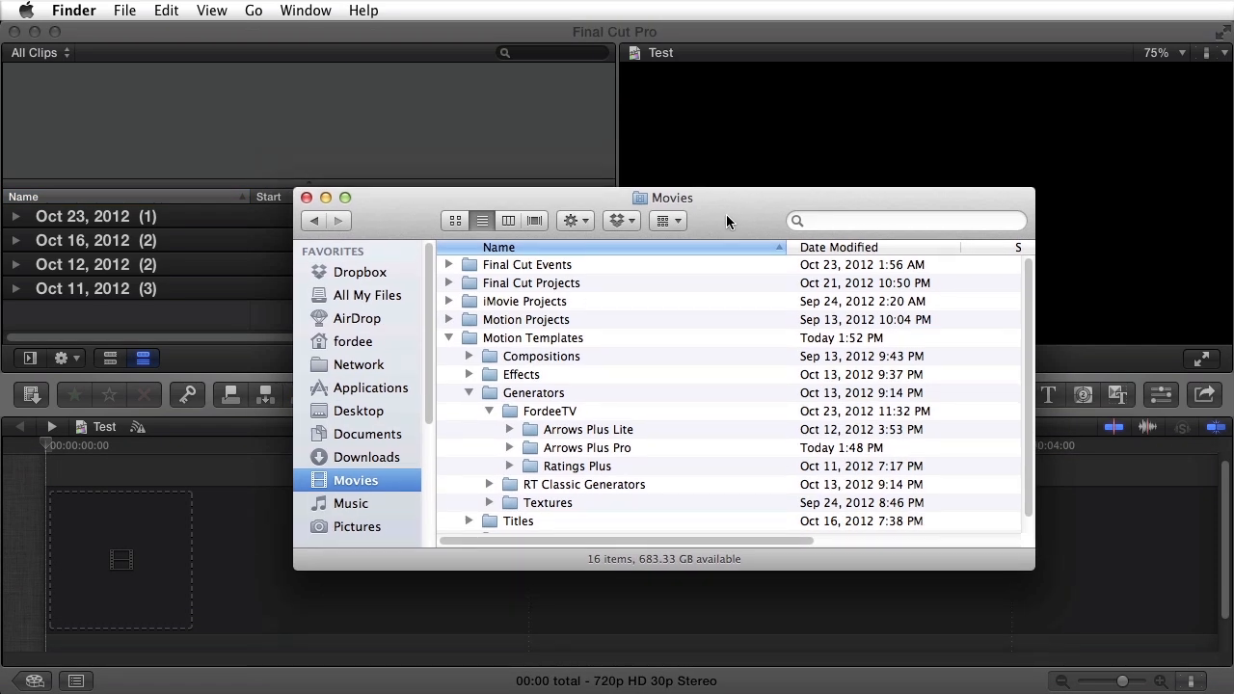
{"action": "left_click", "coordinate": [473, 335]}
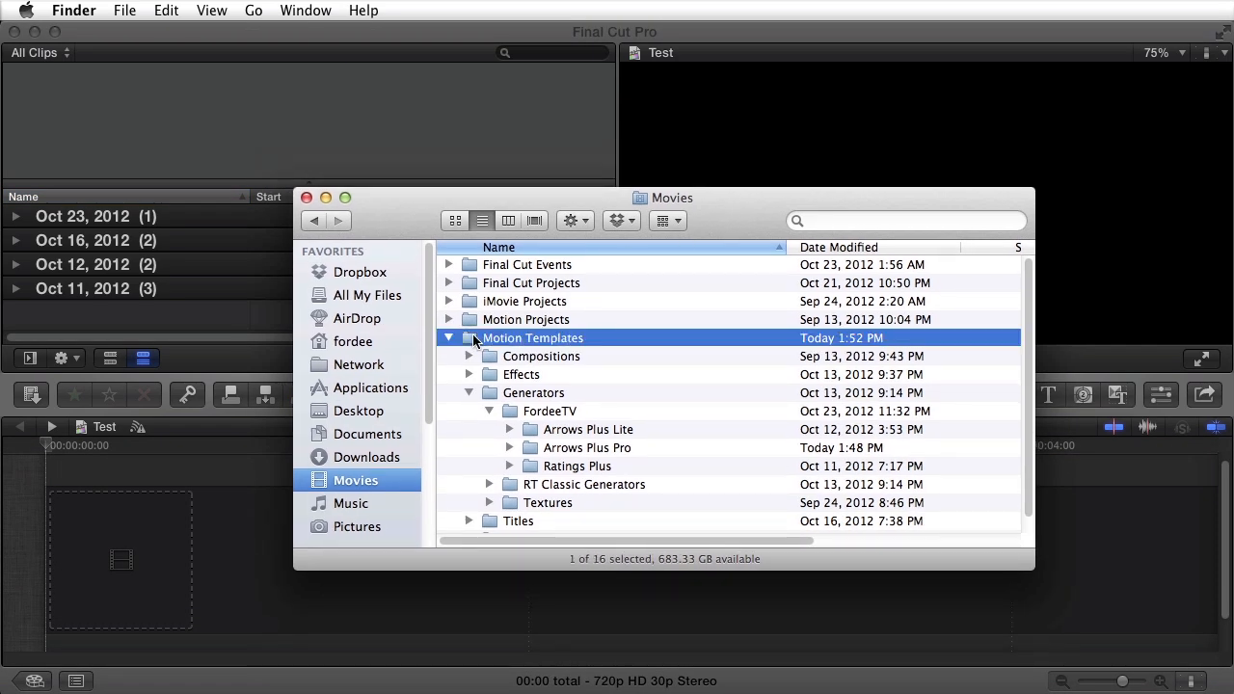
{"action": "left_click", "coordinate": [501, 396]}
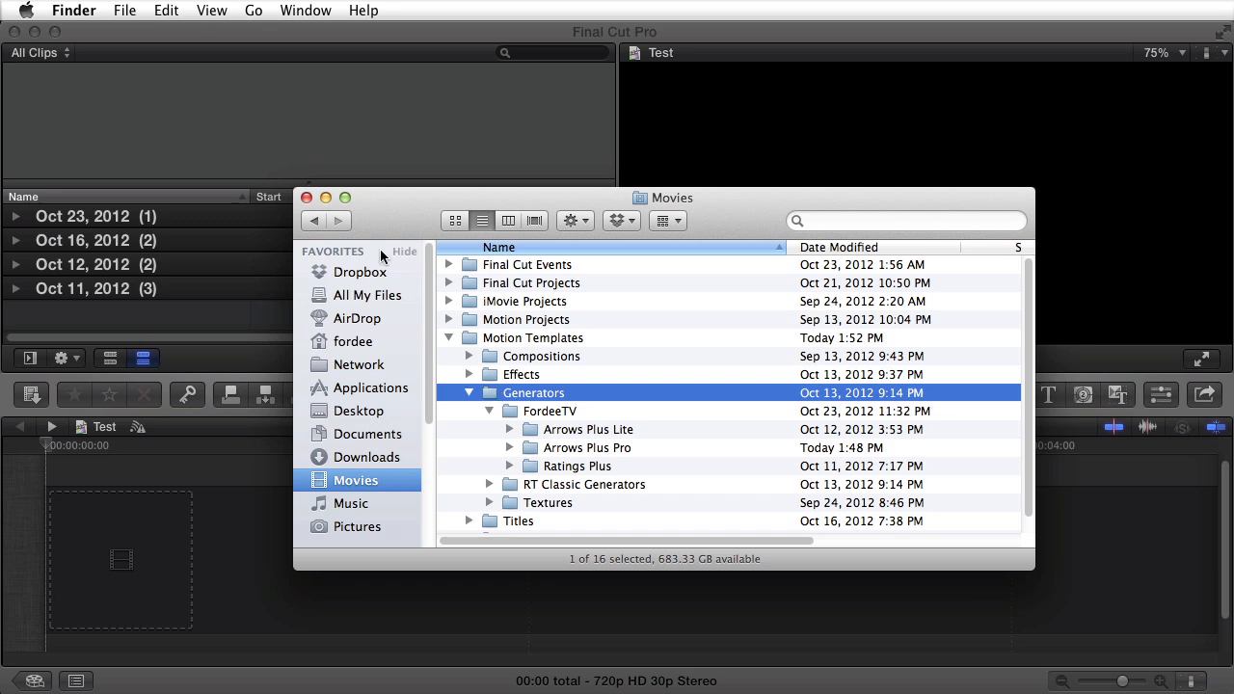
{"action": "left_click", "coordinate": [326, 198]}
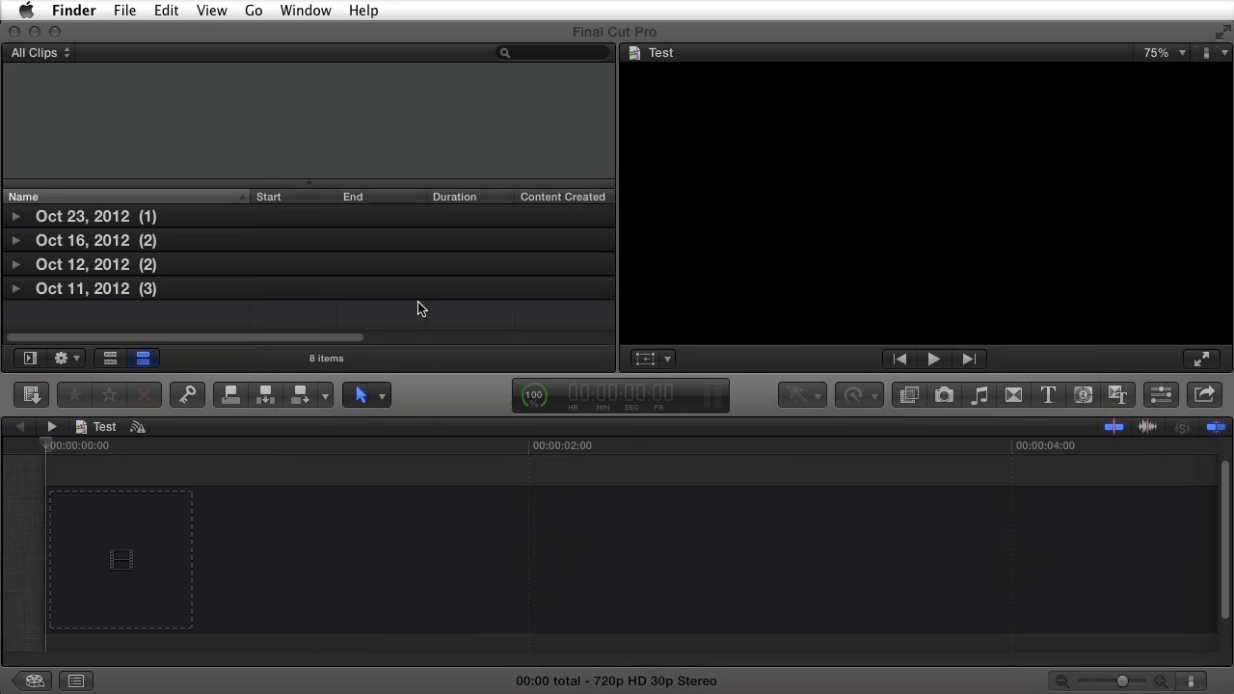
{"action": "left_click", "coordinate": [449, 379]}
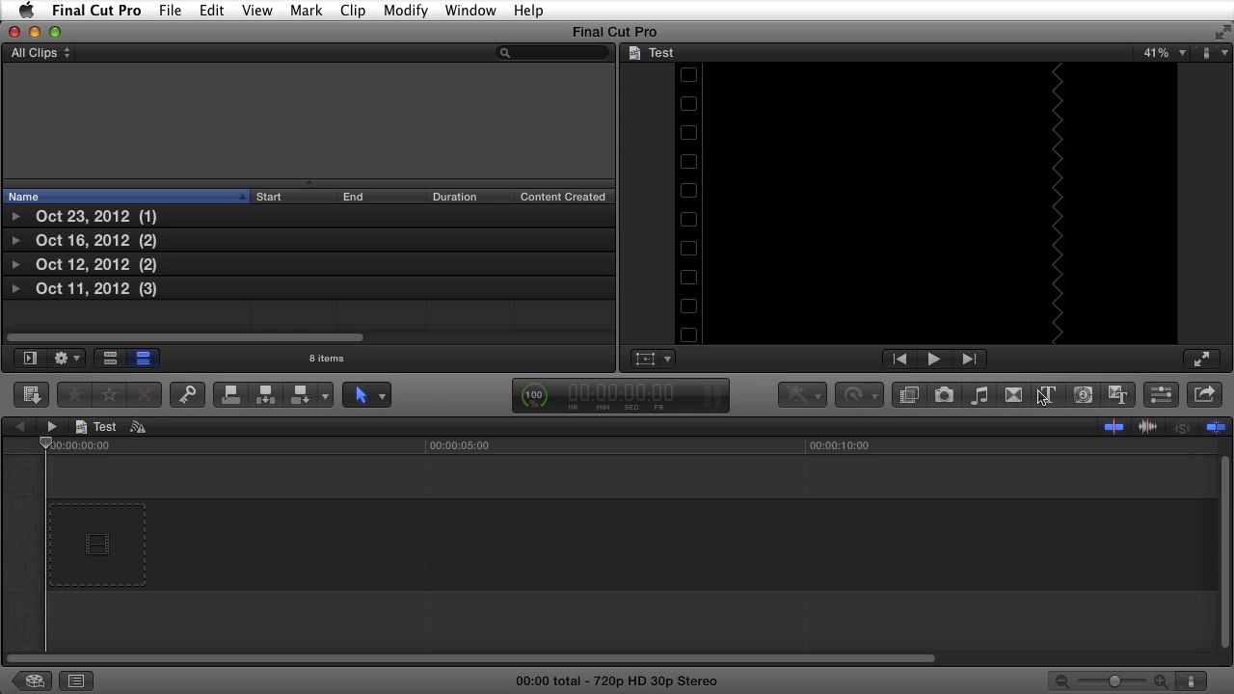
- Open the Generators browser and check where it is listed among the media browsers
{"action": "left_click", "coordinate": [1084, 396]}
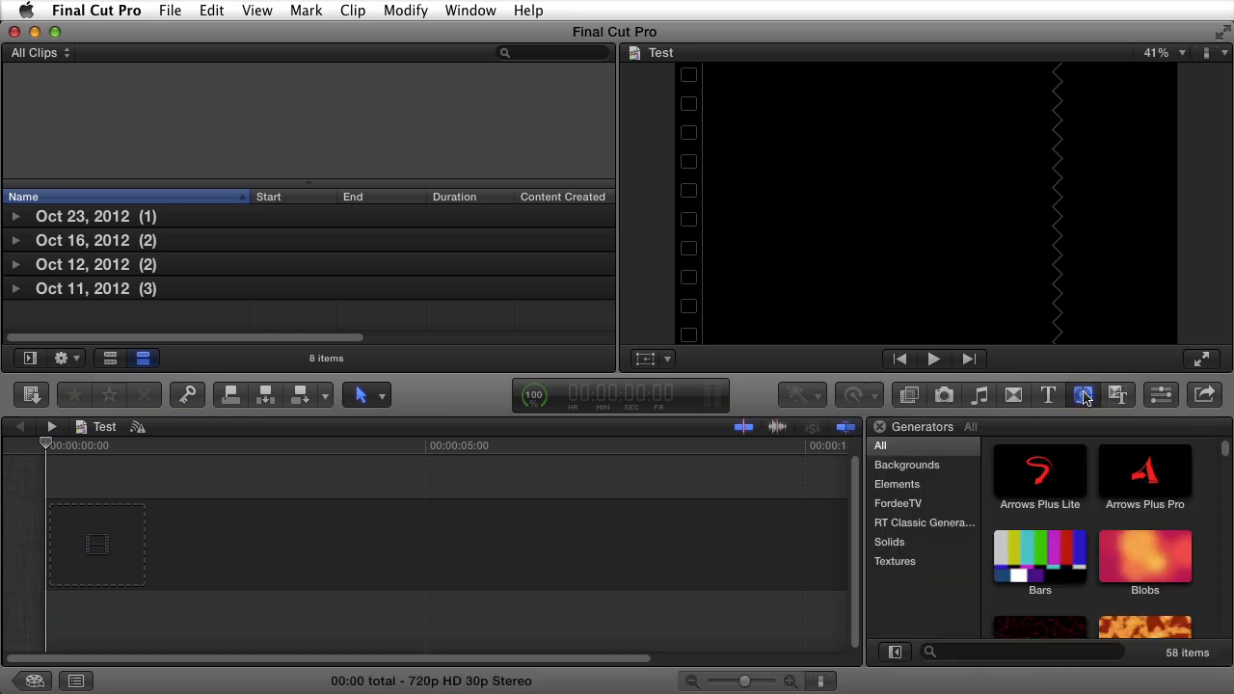
{"action": "left_click", "coordinate": [474, 9]}
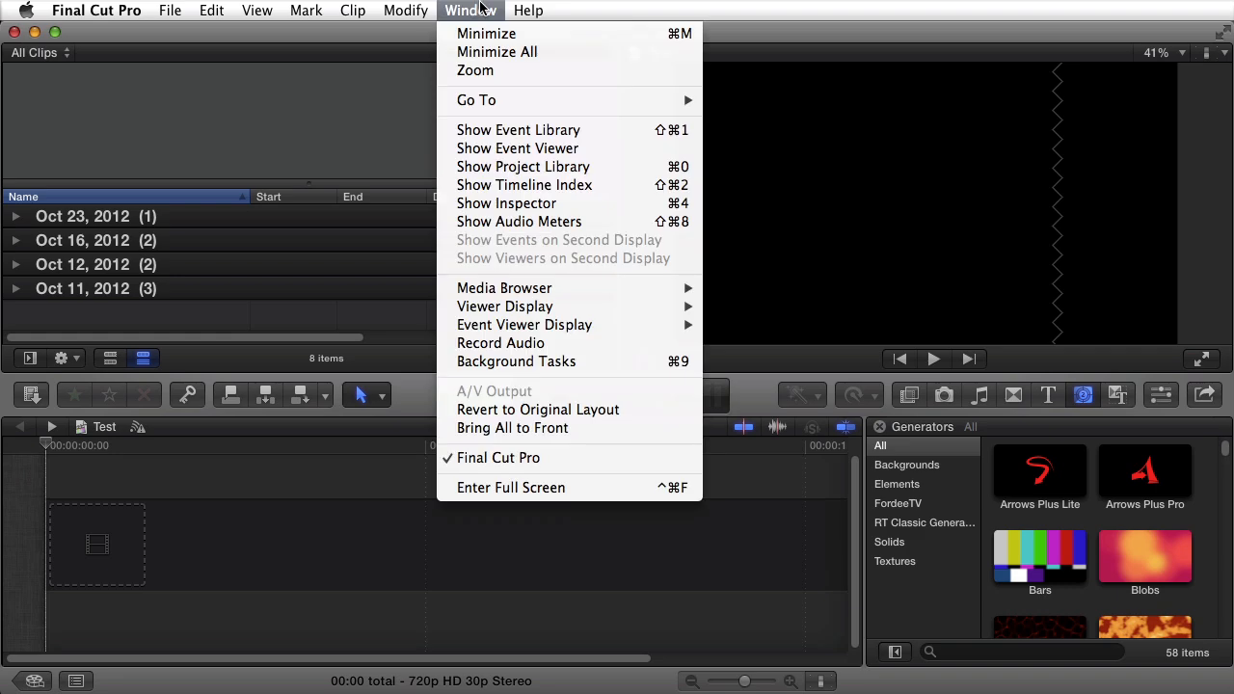
{"action": "mouse_move", "coordinate": [506, 289]}
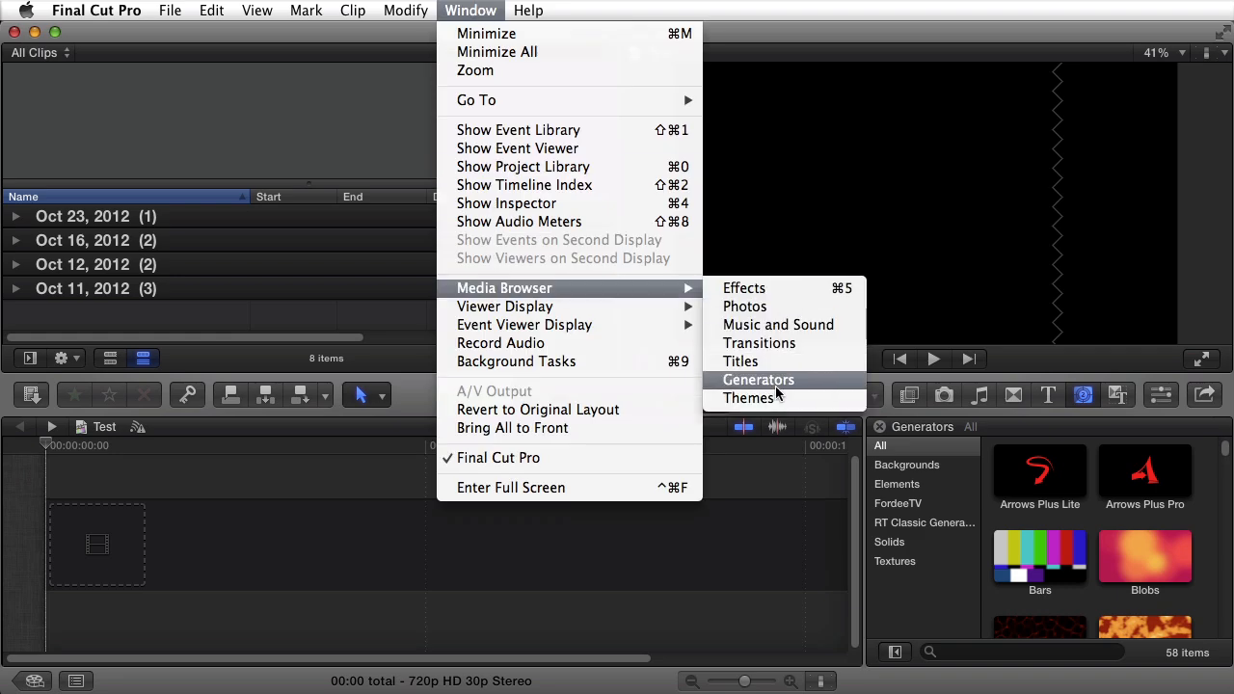
{"action": "left_click", "coordinate": [413, 399]}
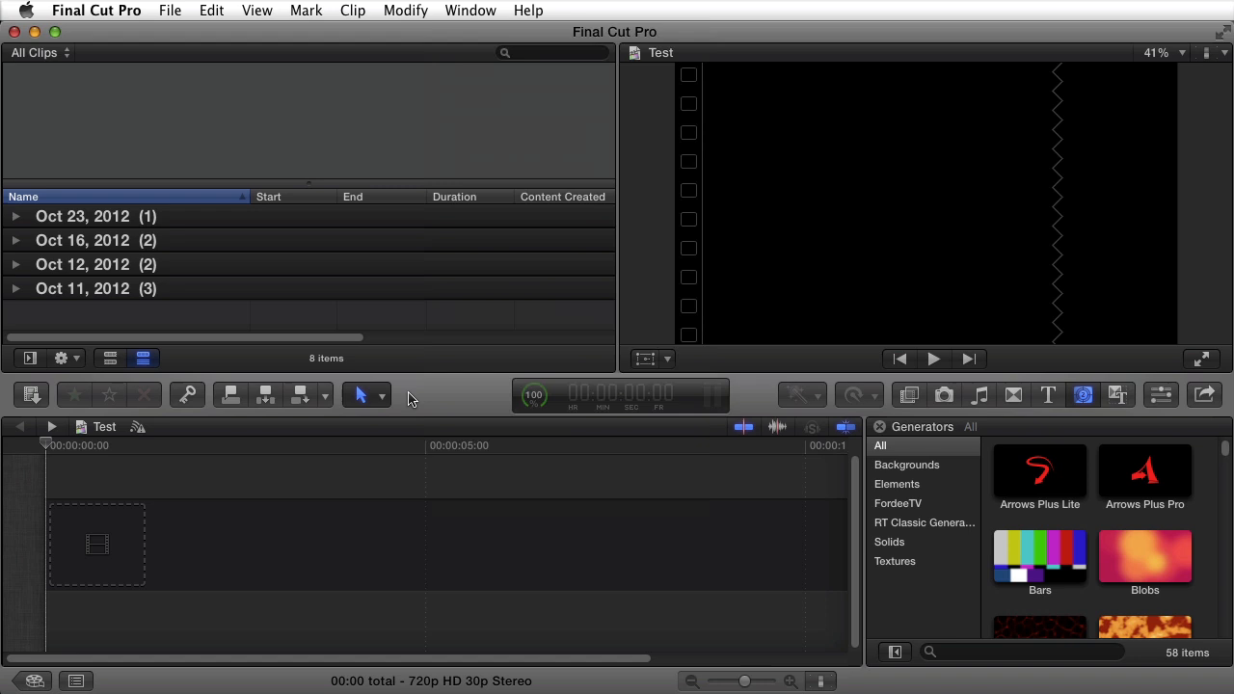
- Add the Organic background generator to the Test project with video properties 720p HD, 1280x720, 30p
{"action": "left_click", "coordinate": [885, 467]}
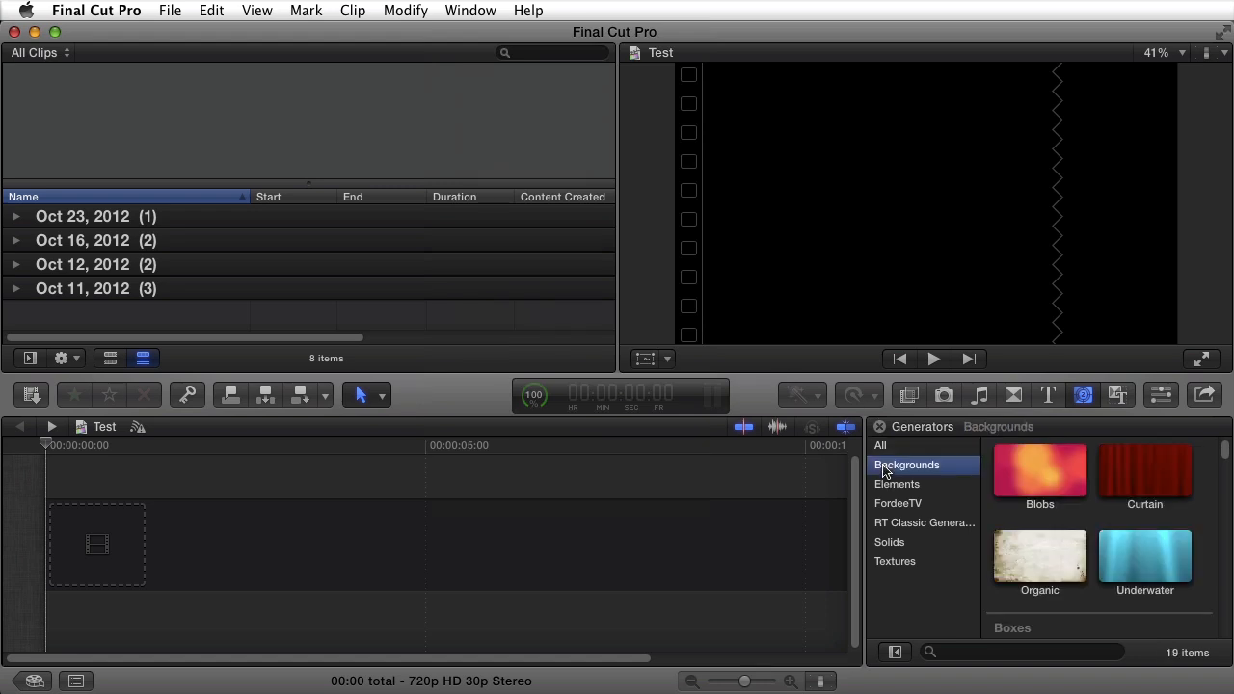
{"action": "double_click", "coordinate": [1049, 572]}
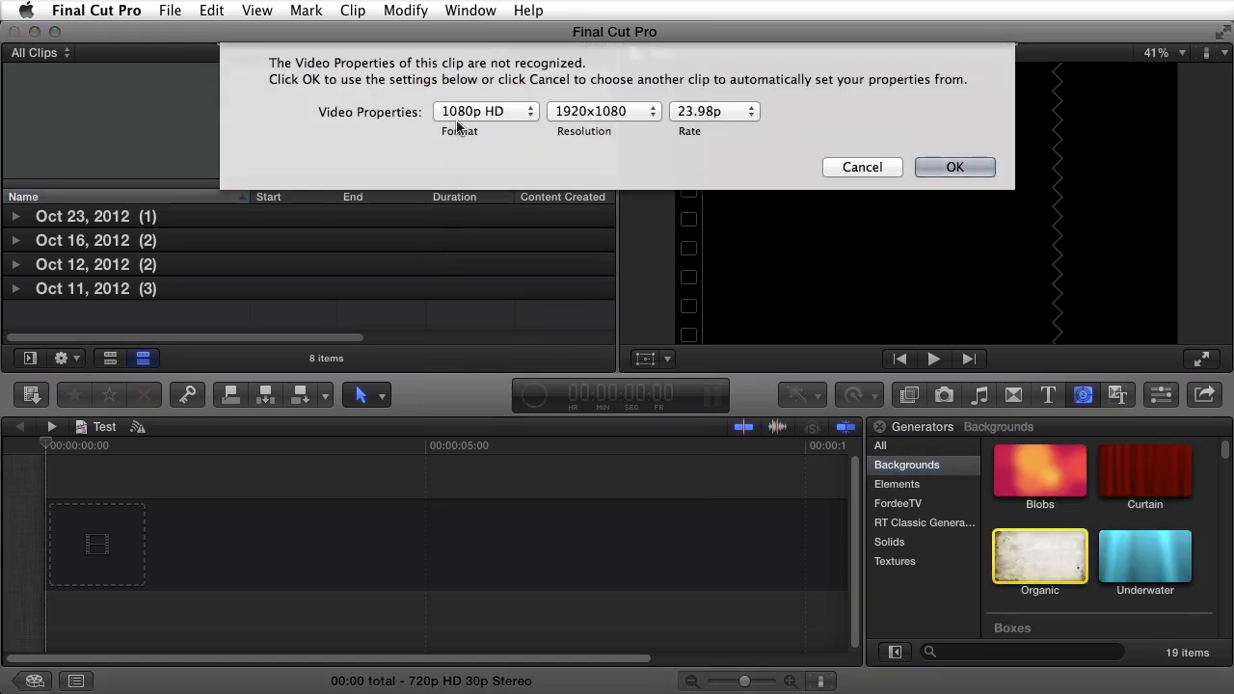
{"action": "left_click", "coordinate": [460, 113]}
{"action": "left_click", "coordinate": [462, 146]}
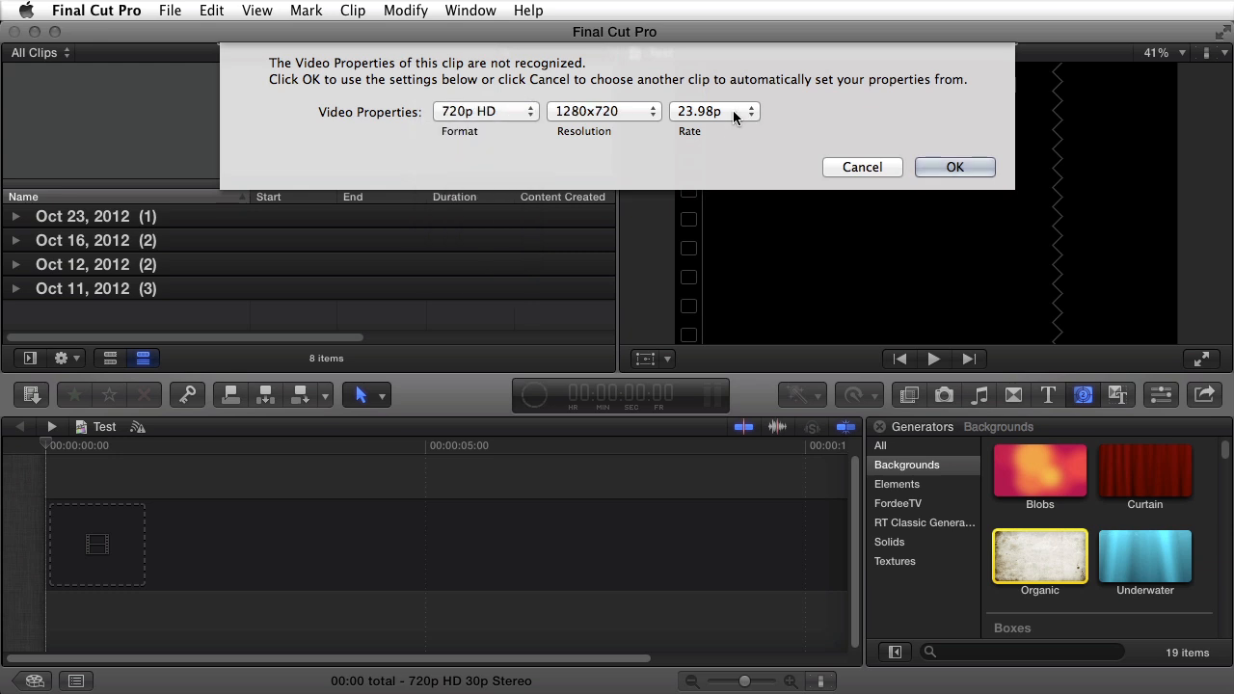
{"action": "left_click", "coordinate": [725, 112]}
{"action": "left_click", "coordinate": [690, 180]}
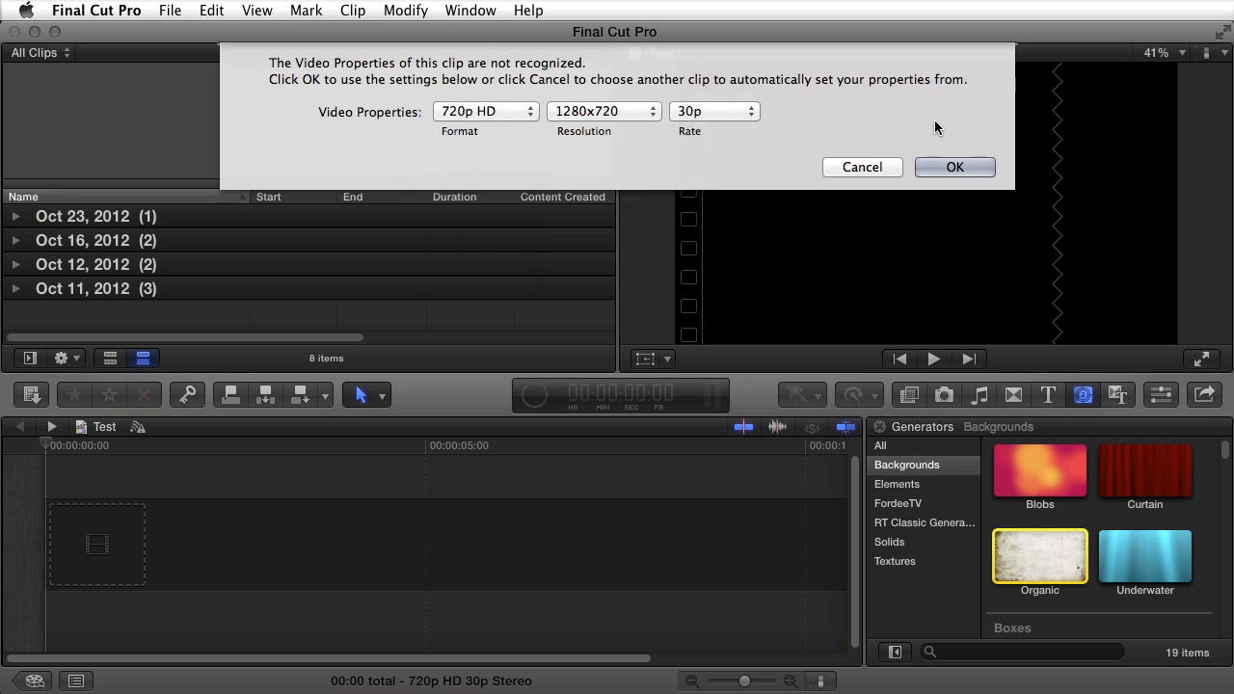
{"action": "left_click", "coordinate": [943, 166]}
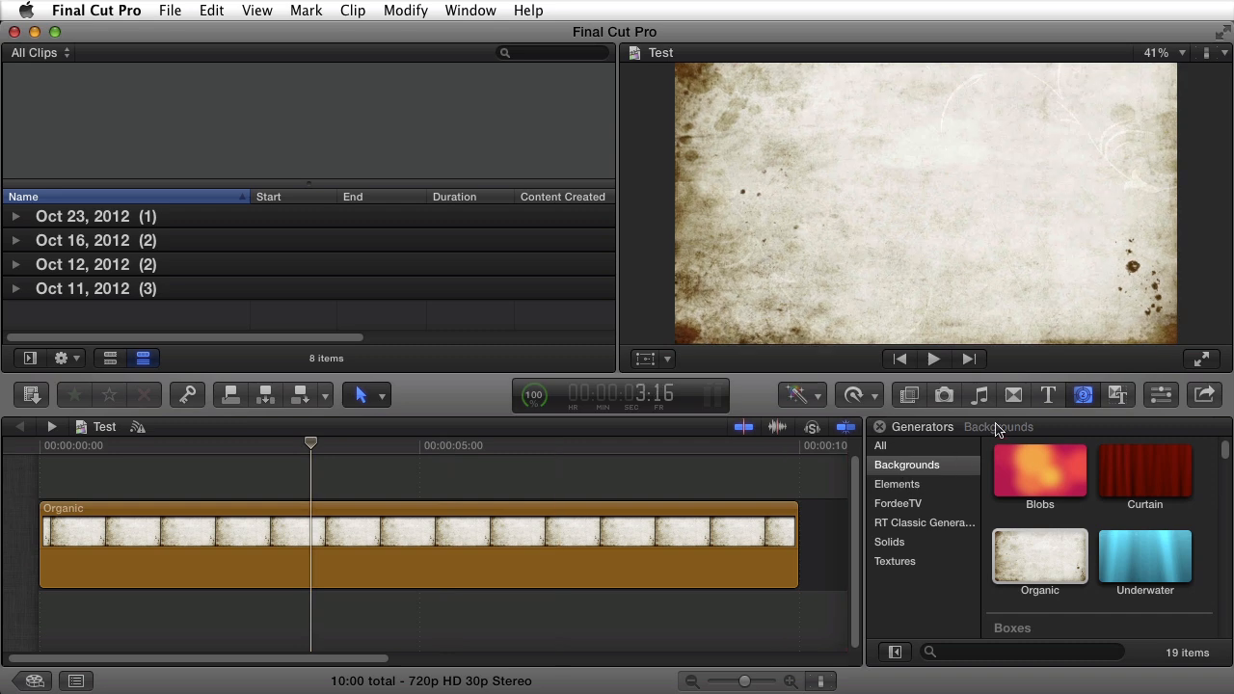
- Place the Arrows Plus Pro generator from the FordeeTV category above the Organic clip at the timeline start
{"action": "left_click", "coordinate": [896, 506]}
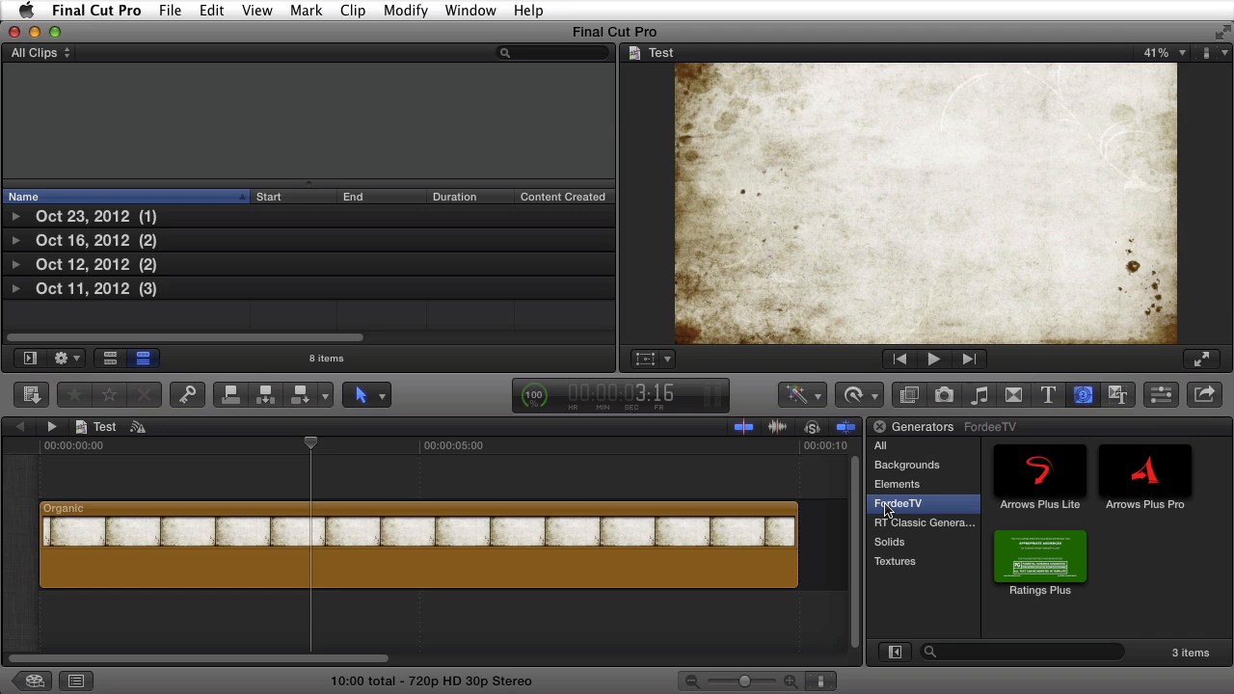
{"action": "left_click_drag", "start_coordinate": [1157, 482], "coordinate": [37, 453]}
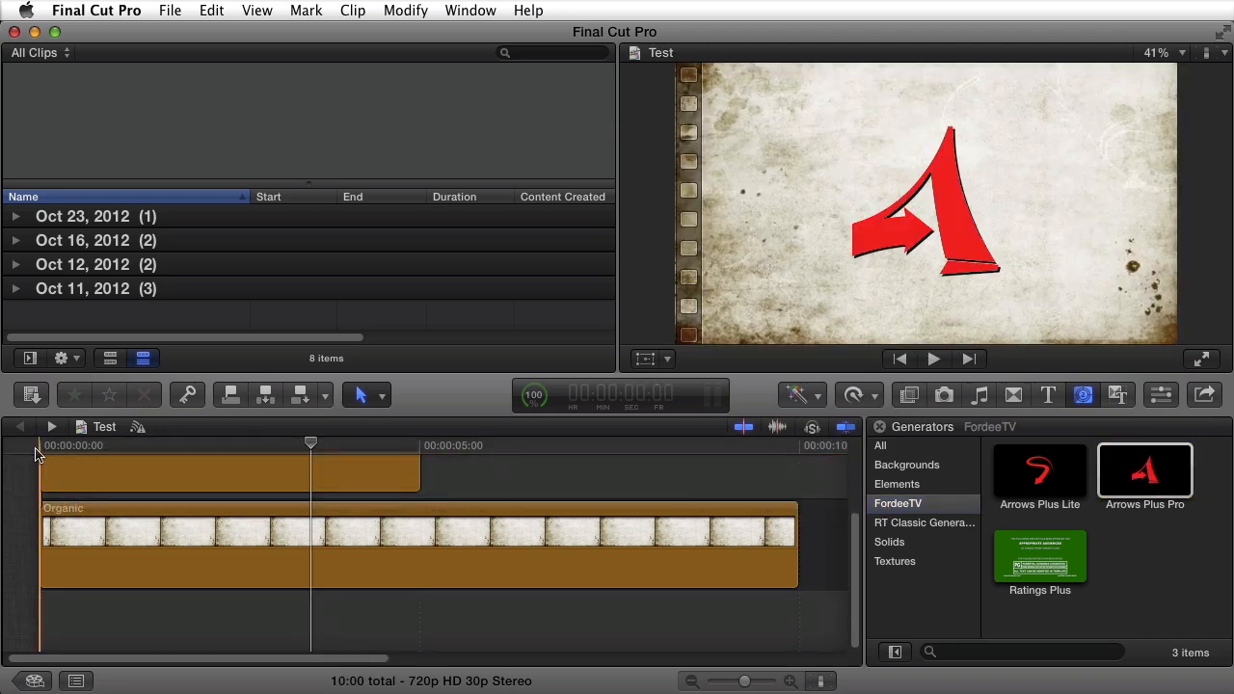
{"action": "left_click", "coordinate": [135, 470]}
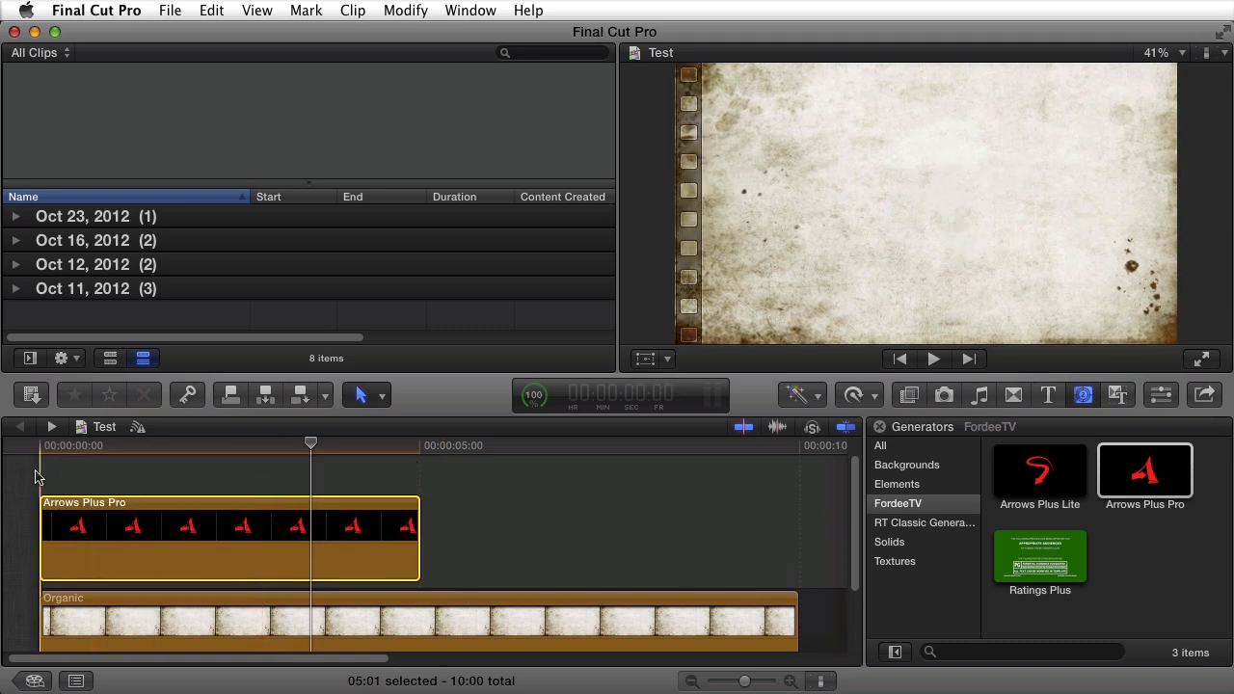
- Show the Arrows Plus Pro clip's parameters in the Inspector and set its arrow selector to Arrow 12
{"action": "left_click", "coordinate": [83, 540]}
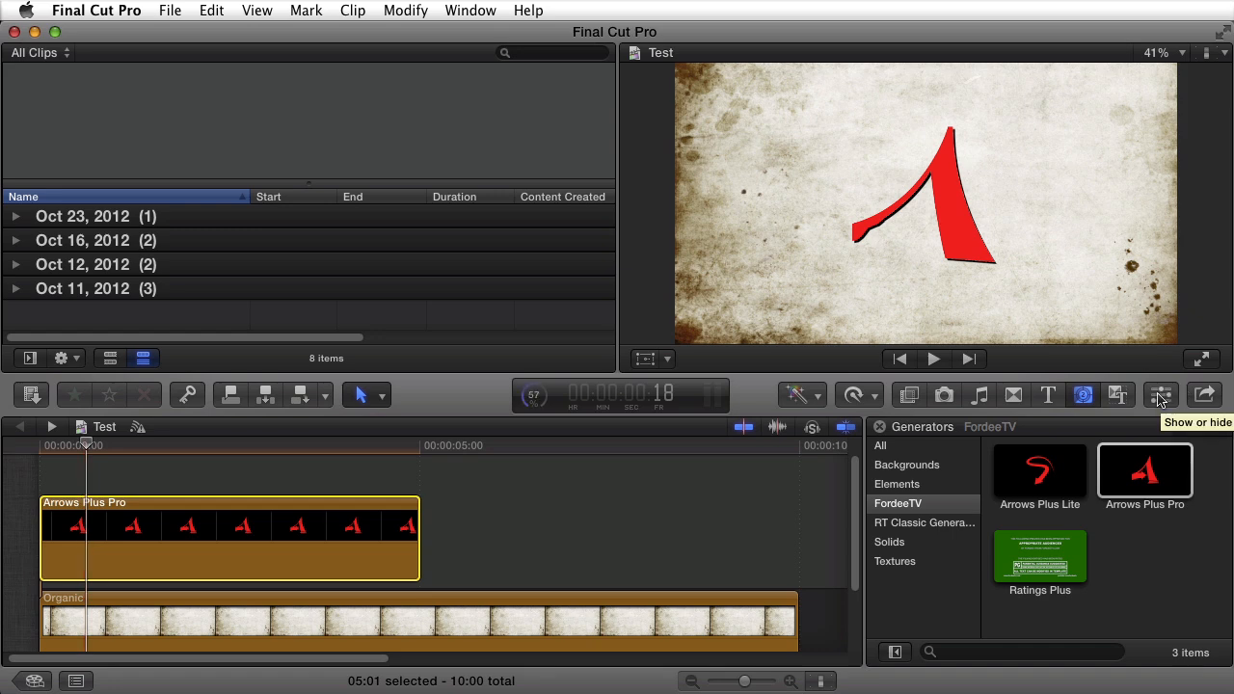
{"action": "left_click", "coordinate": [1161, 396]}
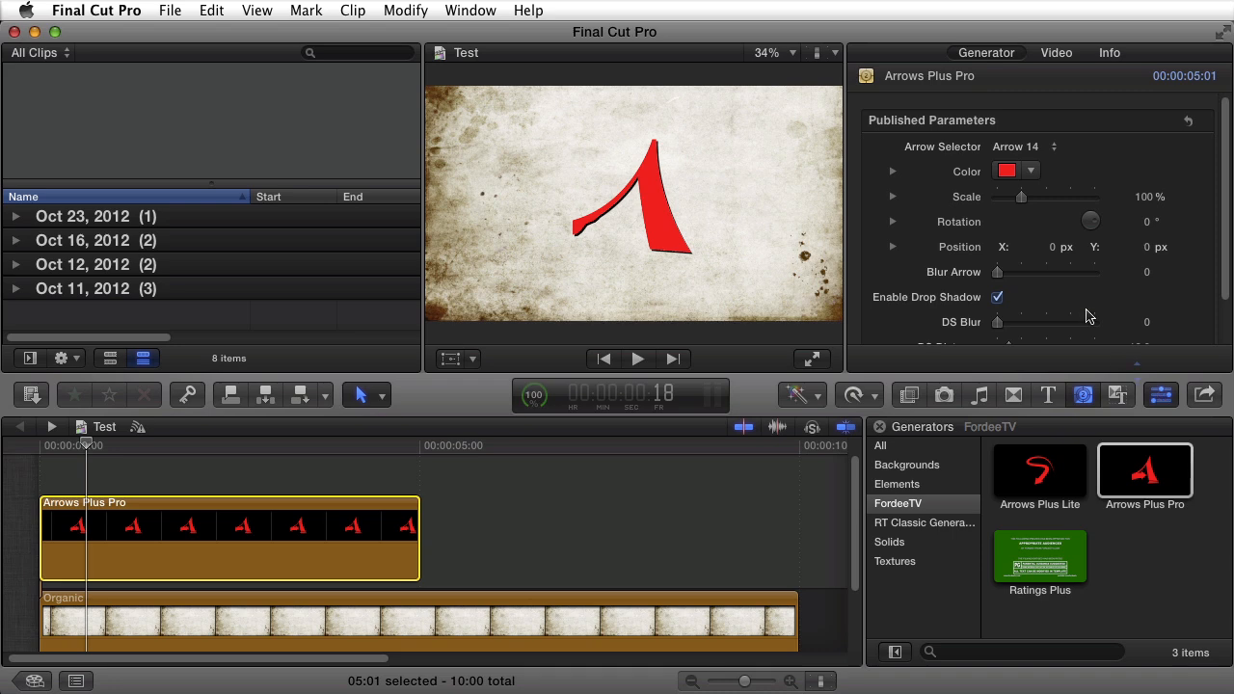
{"action": "left_click", "coordinate": [1012, 154]}
{"action": "mouse_move", "coordinate": [1042, 13]}
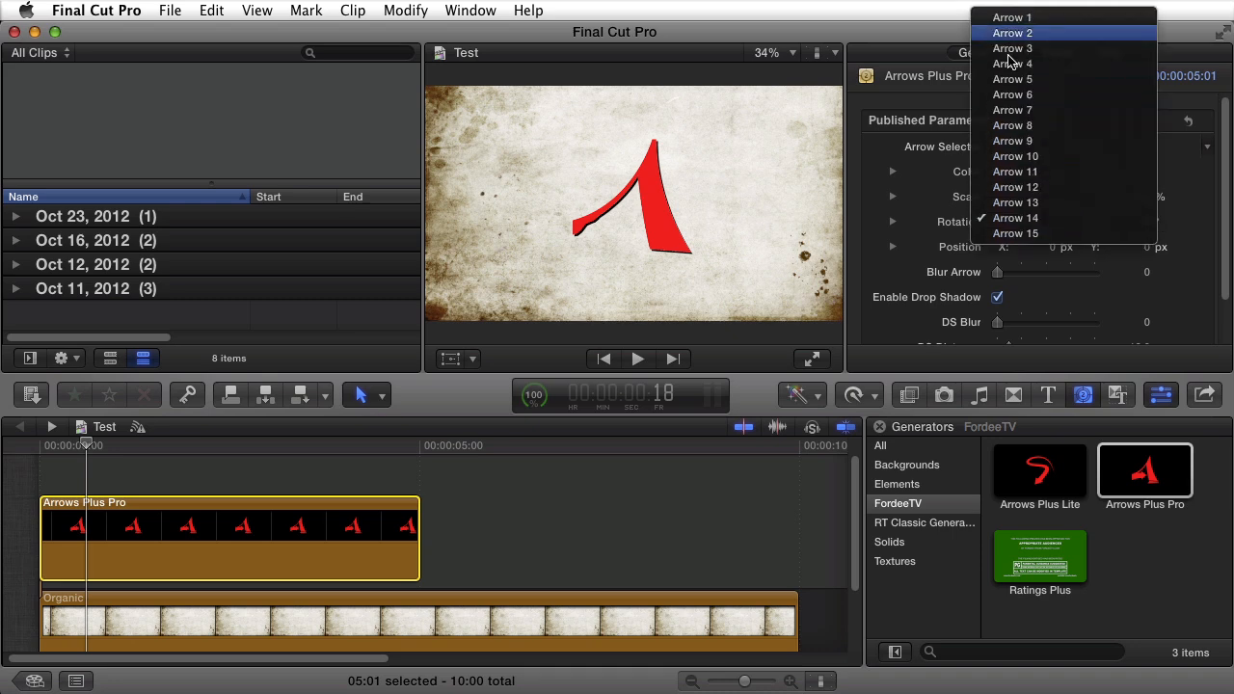
{"action": "left_click", "coordinate": [1008, 187]}
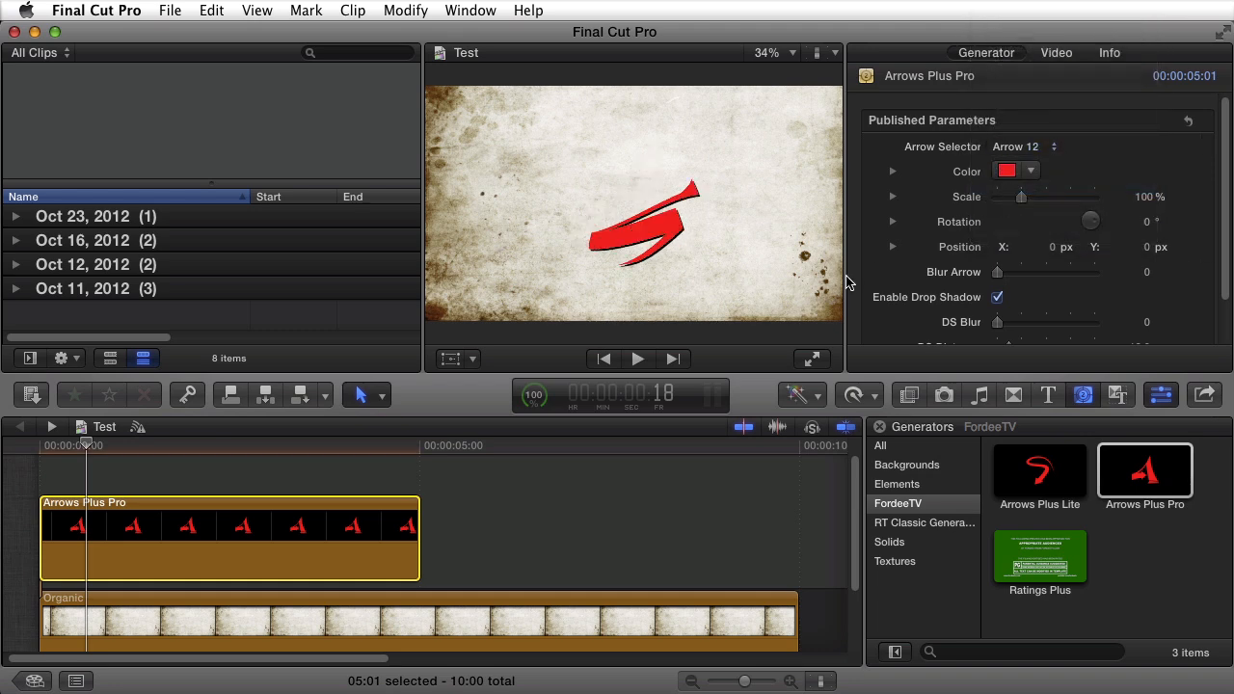
- Play the timeline from the beginning to preview the arrow animation
{"action": "left_click", "coordinate": [51, 469]}
{"action": "key", "text": "space"}
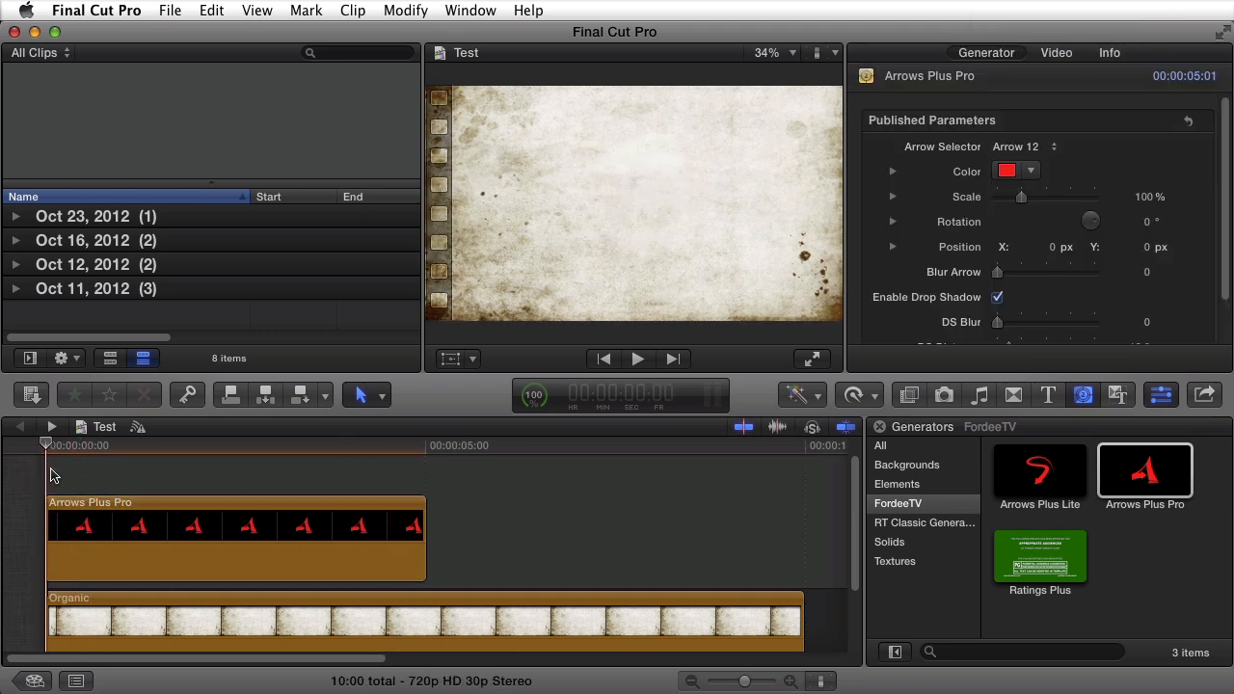
{"action": "key", "text": "space"}
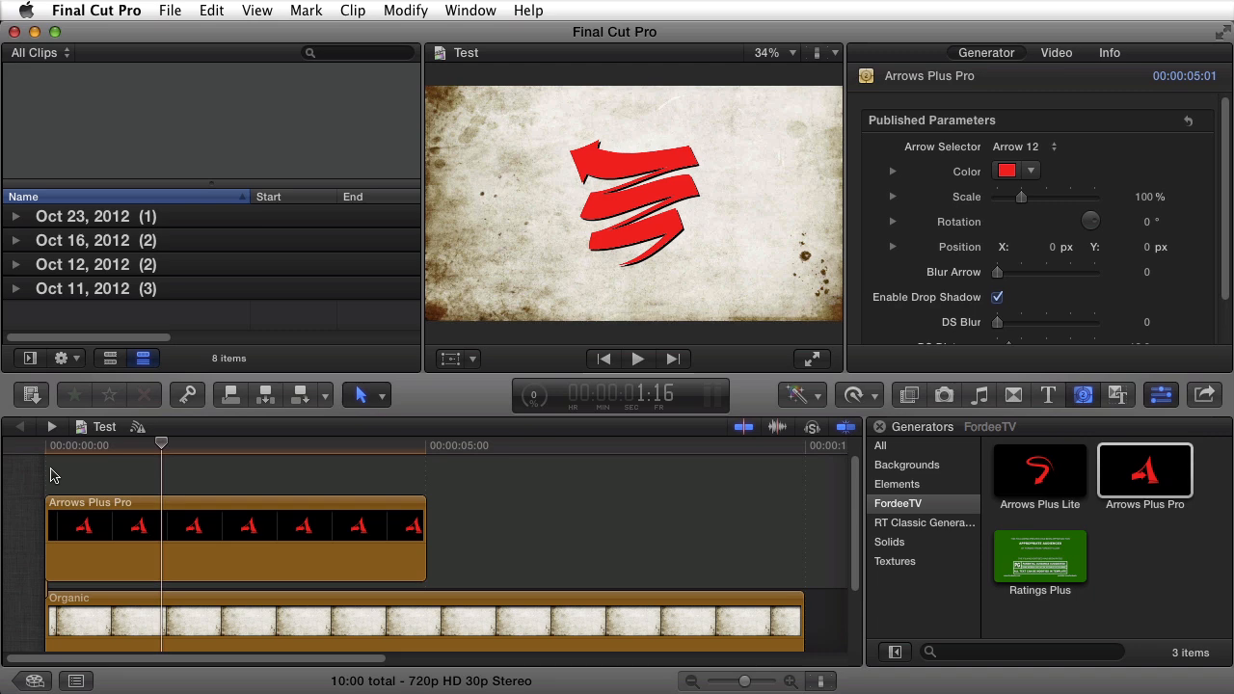
- Change the arrow's color to blue and enlarge its scale to about 129%
{"action": "left_click", "coordinate": [1031, 172]}
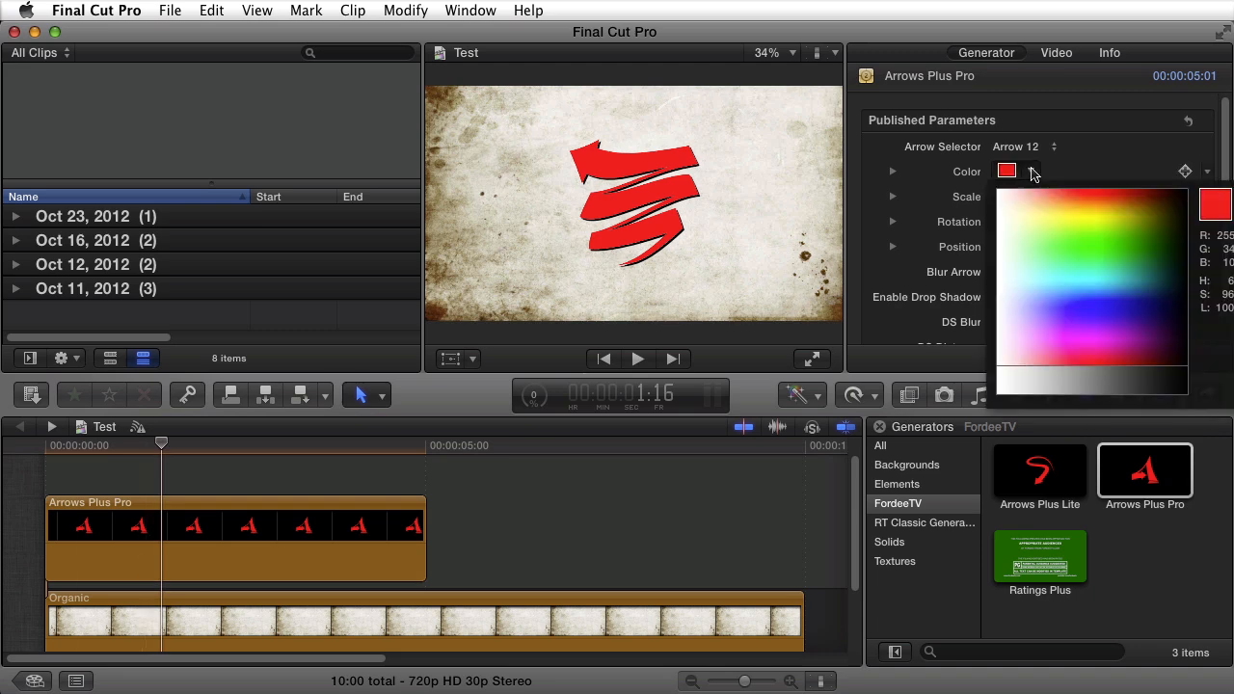
{"action": "left_click", "coordinate": [1114, 305]}
{"action": "mouse_move", "coordinate": [1021, 198]}
{"action": "left_mouse_down"}
{"action": "mouse_move", "coordinate": [1034, 203]}
{"action": "mouse_move", "coordinate": [999, 198]}
{"action": "mouse_move", "coordinate": [1037, 210]}
{"action": "left_mouse_up"}
- Rotate the arrow to about 44.9° and set its position to about X 47.6 px, Y 11.3 px
{"action": "left_click_drag", "start_coordinate": [1146, 224], "coordinate": [988, 228]}
{"action": "left_click_drag", "start_coordinate": [1054, 249], "coordinate": [1047, 235]}
{"action": "left_click_drag", "start_coordinate": [1138, 223], "coordinate": [1140, 224]}
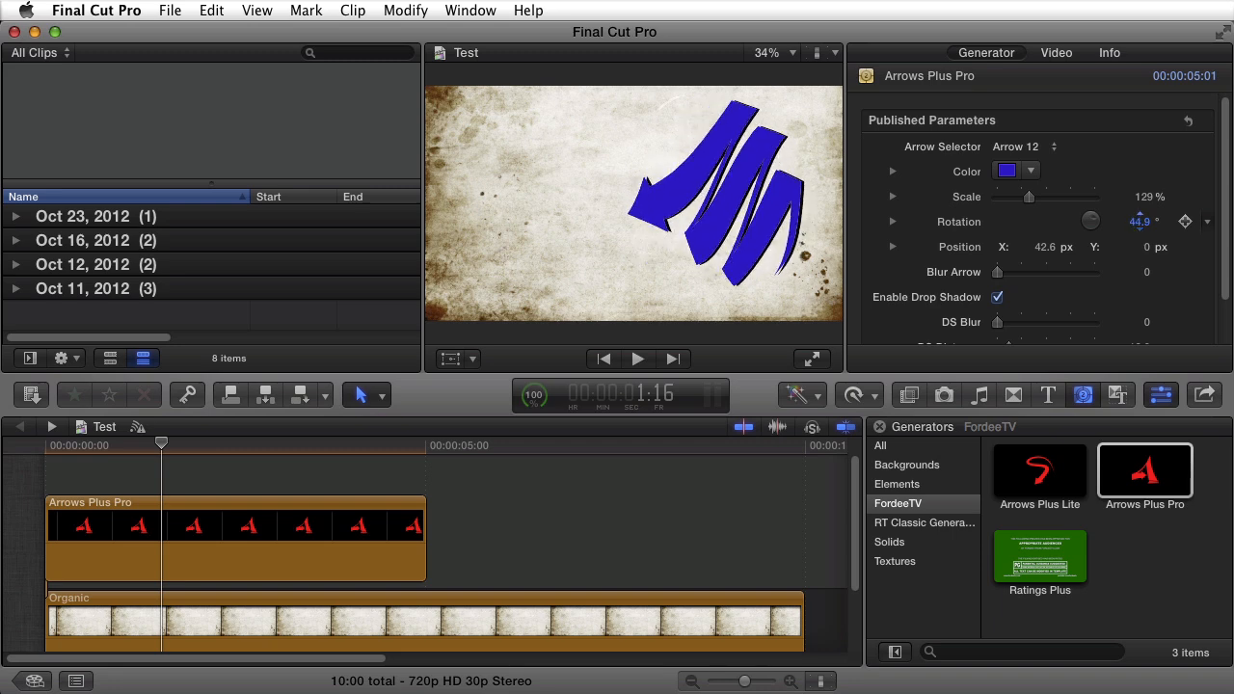
{"action": "left_click_drag", "start_coordinate": [1044, 247], "coordinate": [1050, 246]}
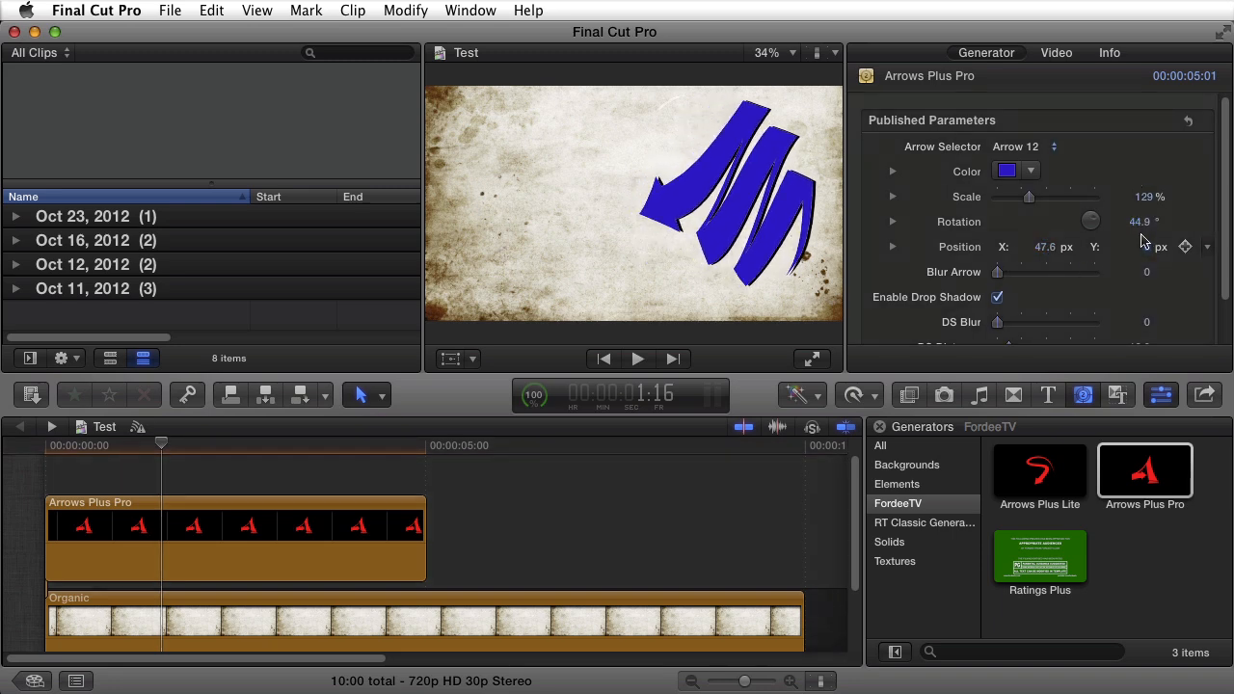
{"action": "left_click_drag", "start_coordinate": [1147, 254], "coordinate": [1151, 242]}
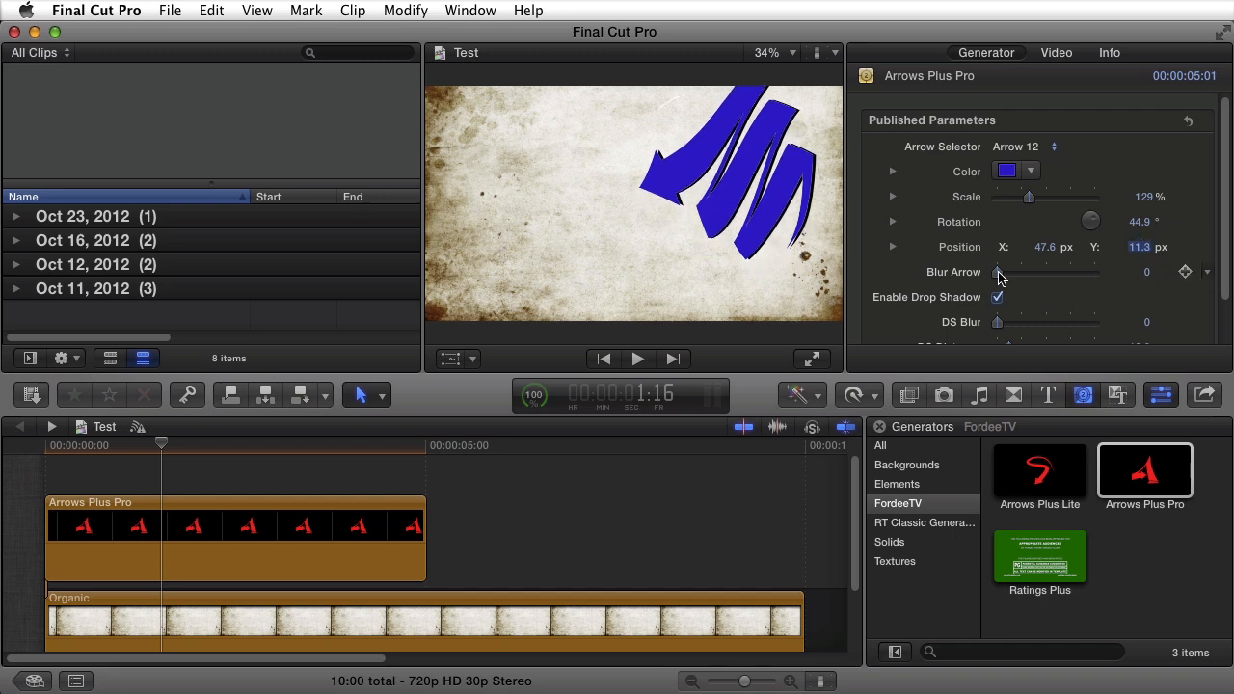
- Try blurring the arrow at about 43, scaling it to about 306%, and reducing the blur to about 31
{"action": "left_click_drag", "start_coordinate": [998, 277], "coordinate": [1065, 279]}
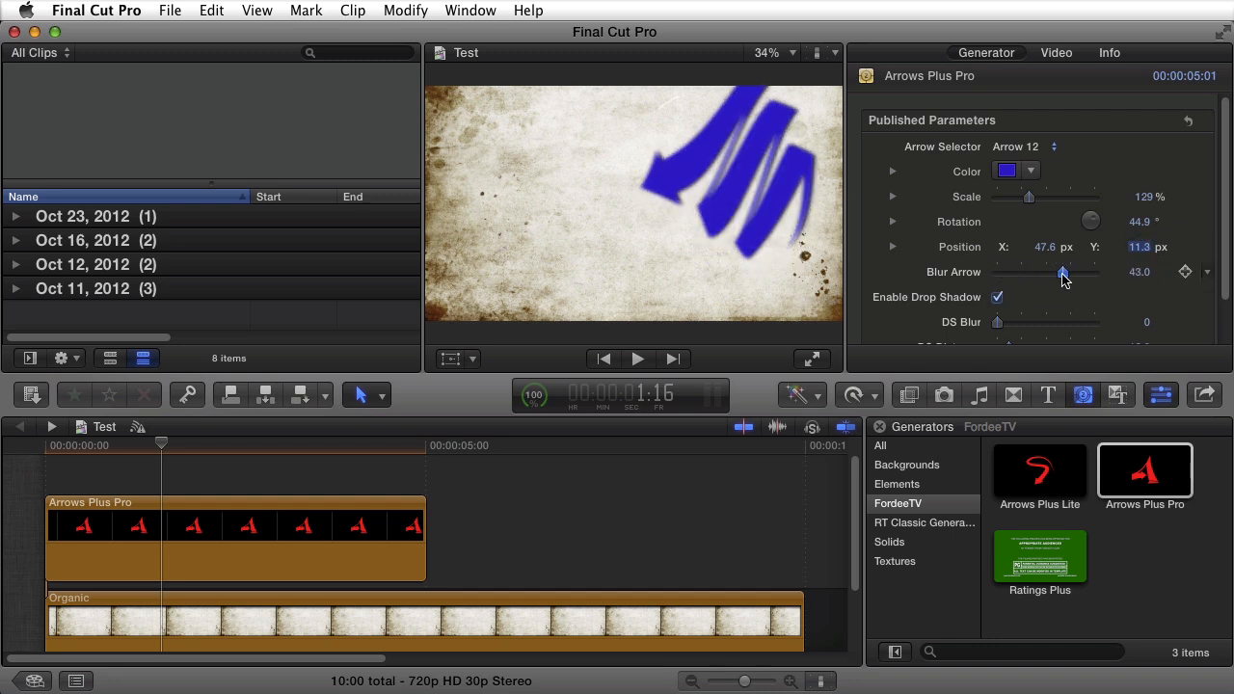
{"action": "left_click_drag", "start_coordinate": [1030, 199], "coordinate": [1071, 197]}
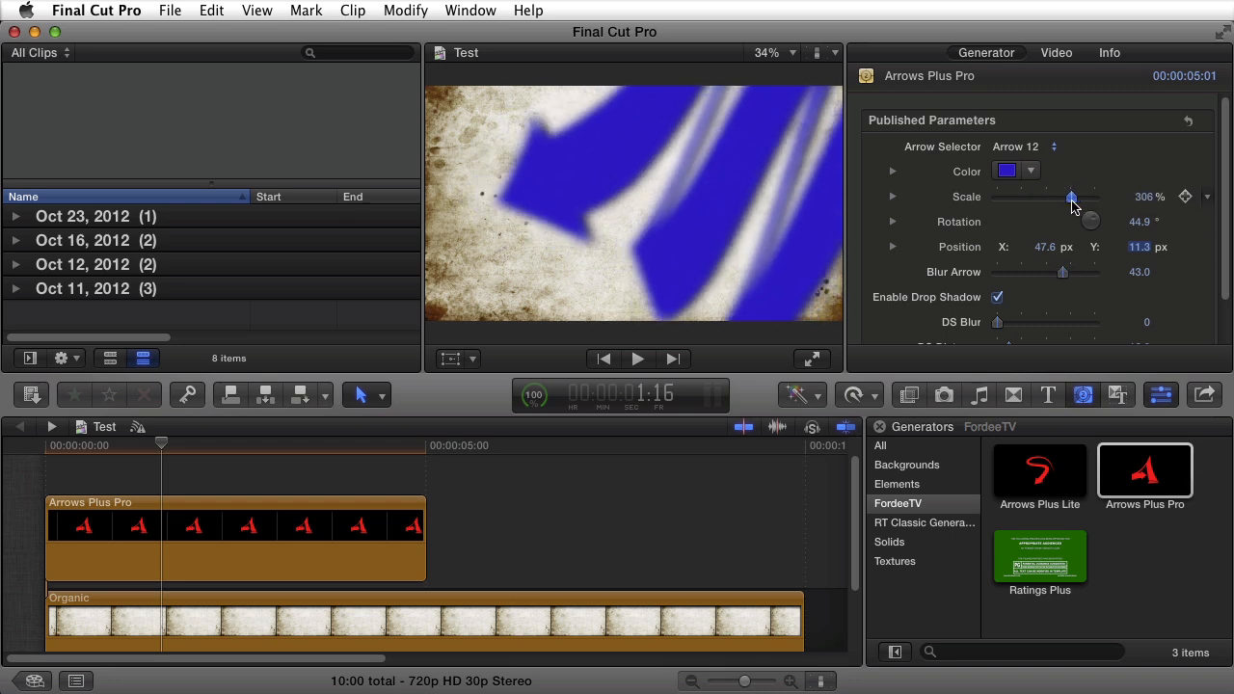
{"action": "left_click_drag", "start_coordinate": [1068, 279], "coordinate": [1044, 277]}
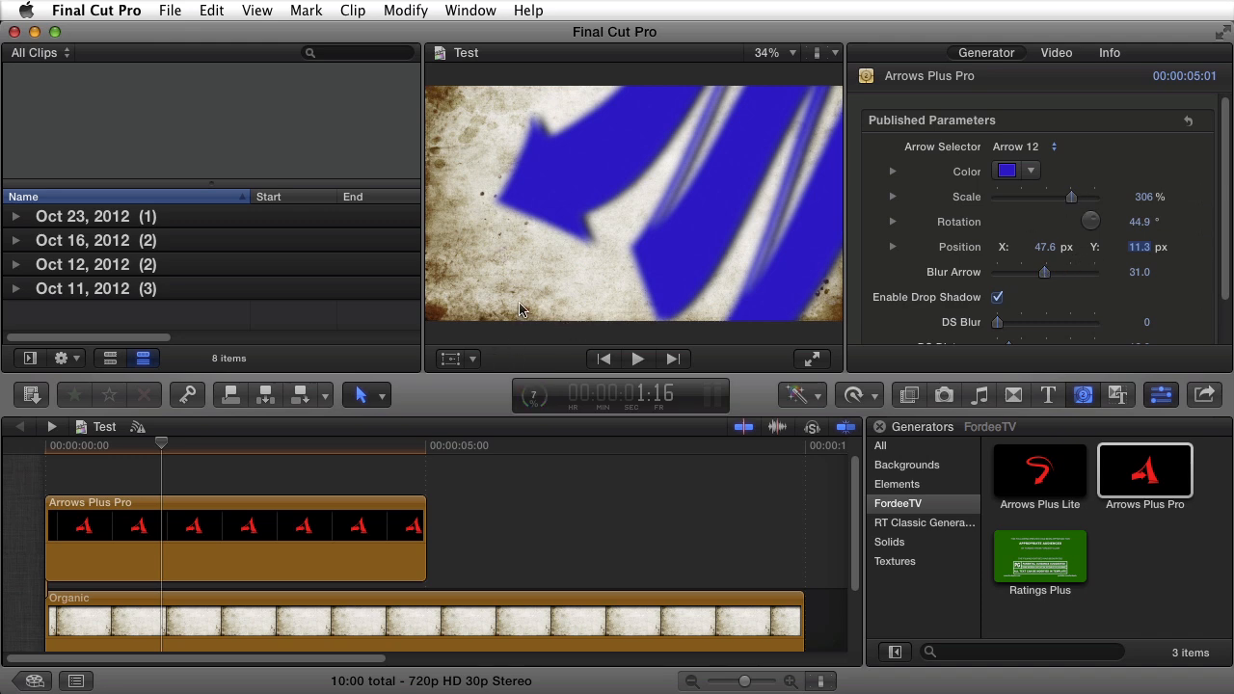
- Set the arrow's blur to 0 and its scale to about 213%
{"action": "left_click", "coordinate": [1142, 272]}
{"action": "type", "text": "0"}
{"action": "key", "text": "Return"}
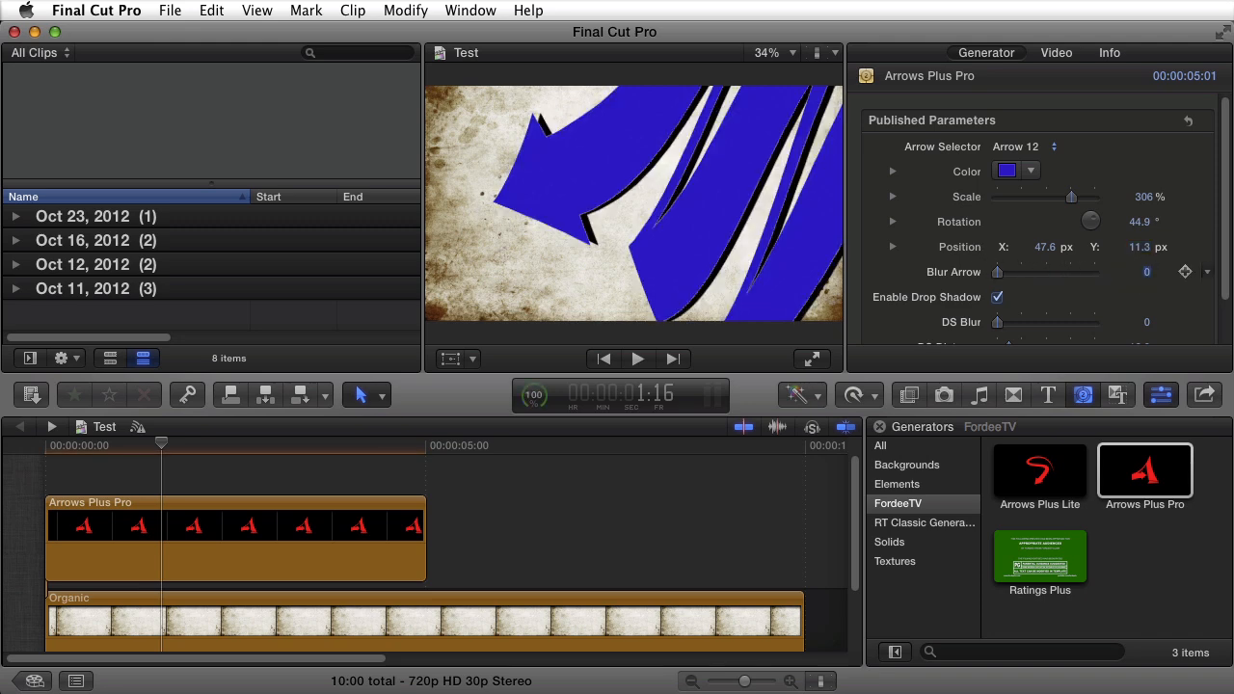
{"action": "left_click_drag", "start_coordinate": [1071, 197], "coordinate": [1048, 196]}
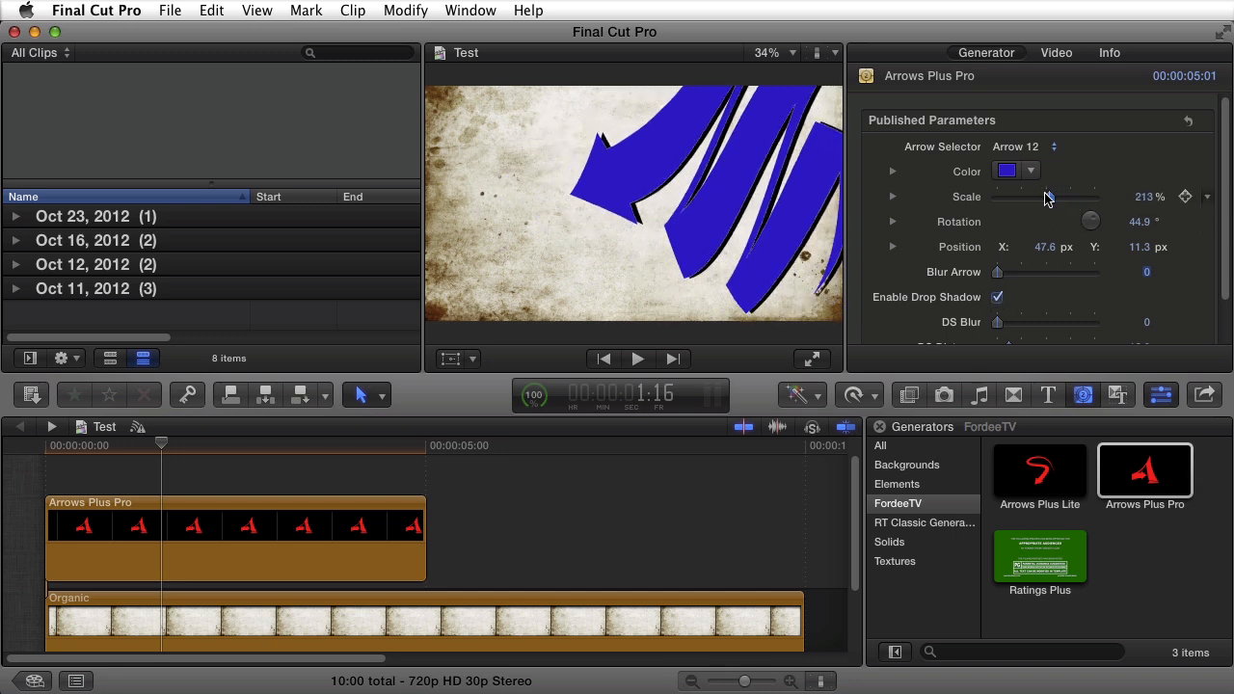
- Switch the arrow's drop shadow off and on several times to compare the look, leaving it enabled
{"action": "left_click", "coordinate": [997, 299]}
{"action": "left_click", "coordinate": [997, 299]}
{"action": "left_click", "coordinate": [997, 299]}
{"action": "left_click", "coordinate": [997, 299]}
{"action": "left_click_drag", "start_coordinate": [1222, 282], "coordinate": [1224, 333]}
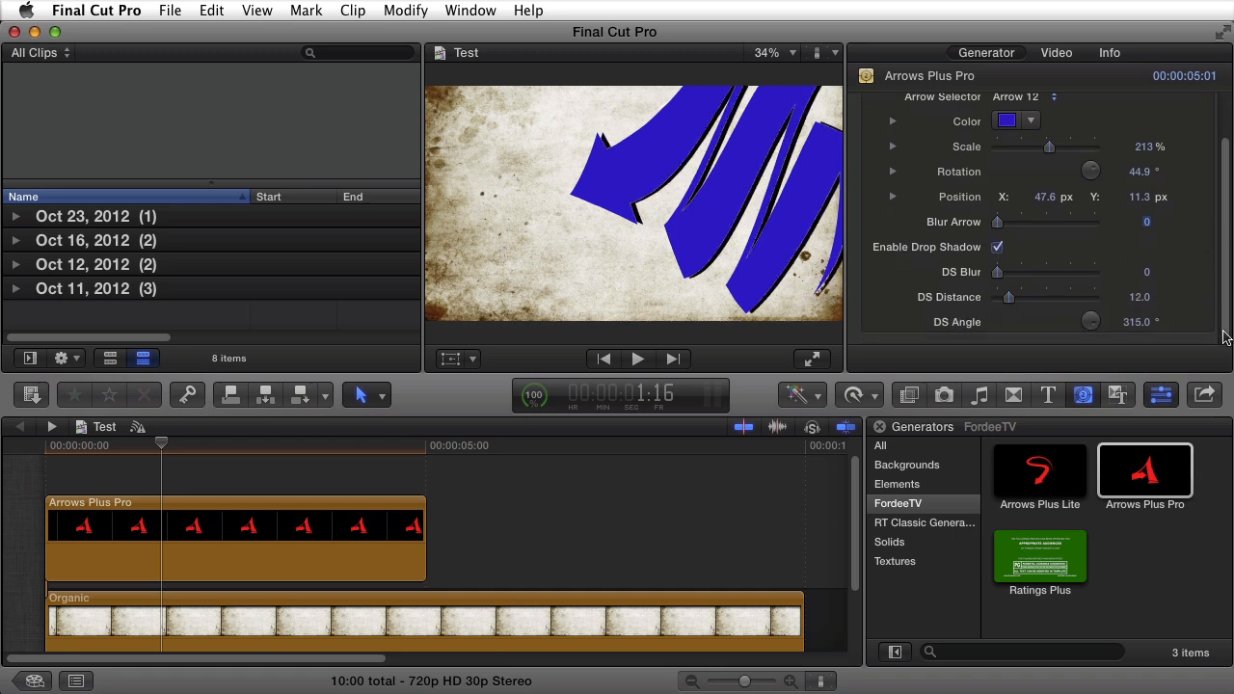
{"action": "left_click", "coordinate": [997, 246]}
{"action": "left_click", "coordinate": [997, 247]}
- Set the drop shadow's blur to about 46 and distance to about 13, and undo a trial change of its angle
{"action": "left_click_drag", "start_coordinate": [998, 273], "coordinate": [1010, 301]}
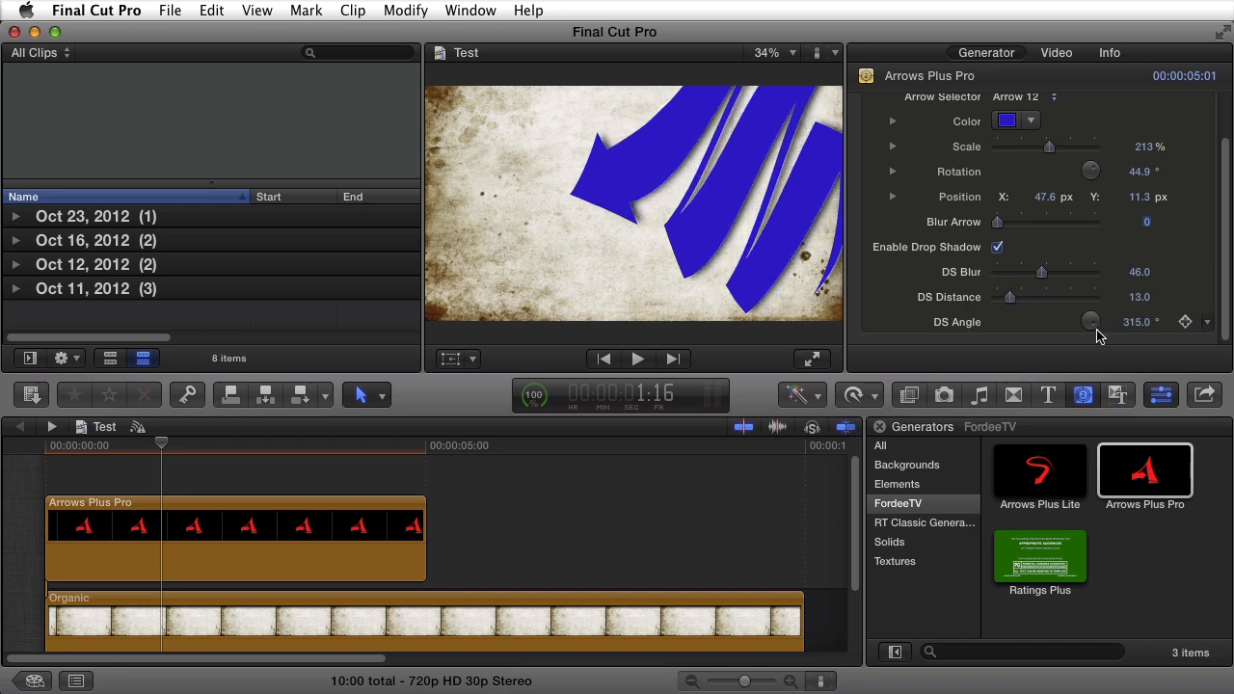
{"action": "mouse_move", "coordinate": [1095, 328]}
{"action": "left_mouse_down"}
{"action": "mouse_move", "coordinate": [1077, 261]}
{"action": "mouse_move", "coordinate": [1019, 331]}
{"action": "mouse_move", "coordinate": [1080, 322]}
{"action": "mouse_move", "coordinate": [1095, 294]}
{"action": "mouse_move", "coordinate": [1118, 334]}
{"action": "left_mouse_up"}
{"action": "key", "text": "super+z"}
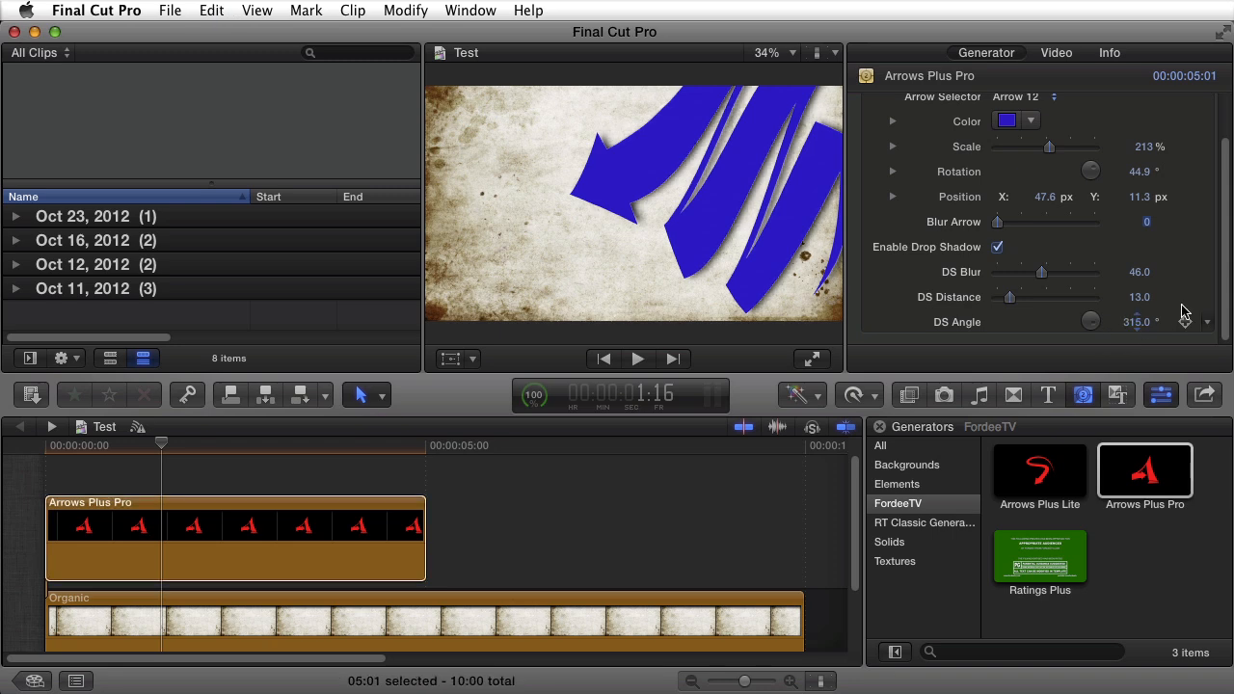
- Delete the customized Arrows Plus Pro clip and add a fresh one above the Organic background at the start of the timeline
{"action": "scroll", "coordinate": [1226, 333], "scroll_direction": "up", "scroll_amount": 3}
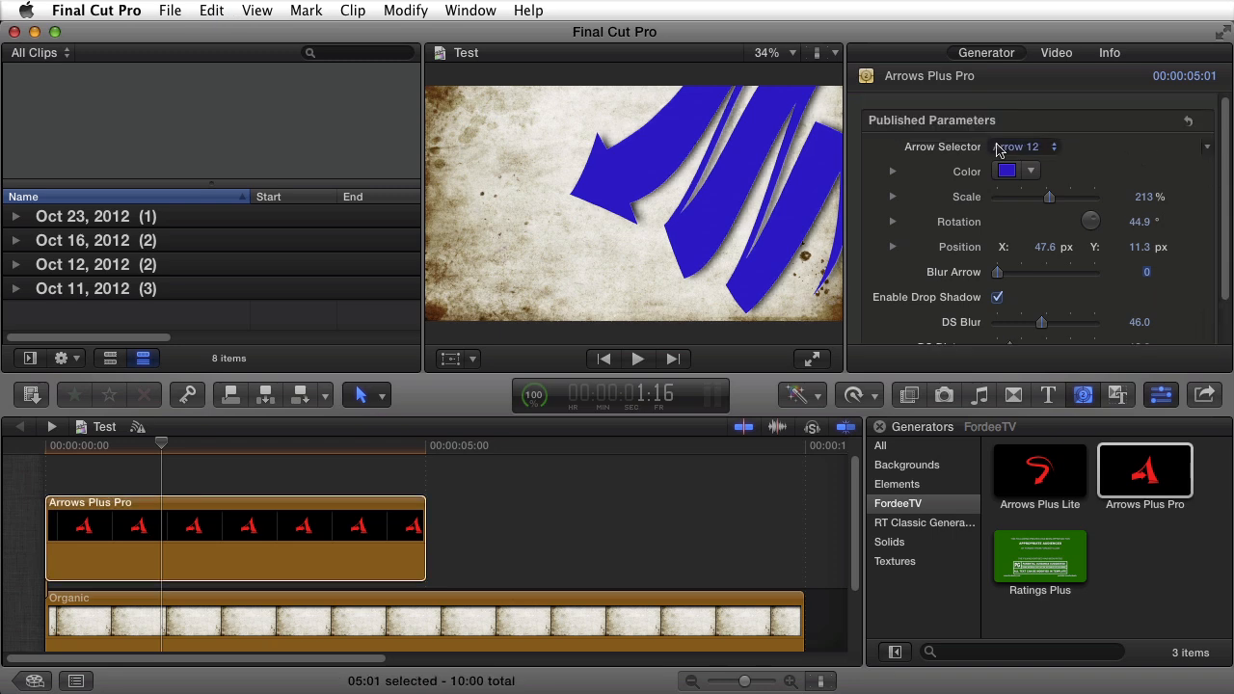
{"action": "left_click", "coordinate": [336, 529]}
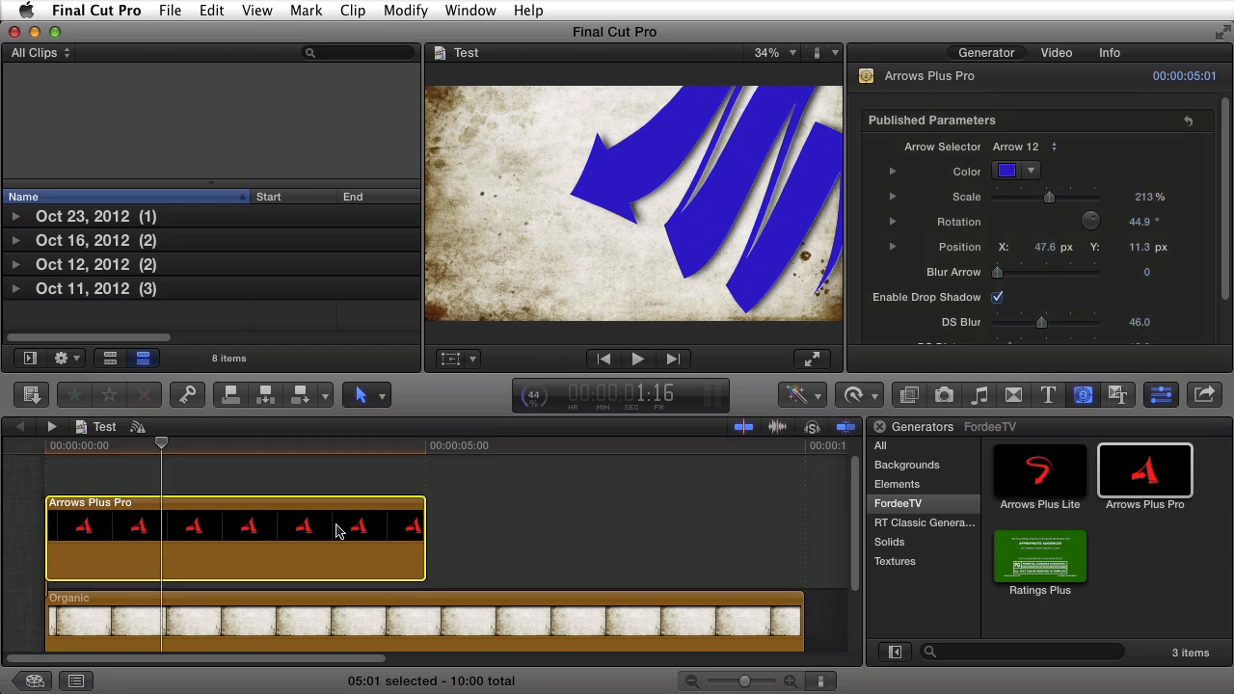
{"action": "key", "text": "Delete"}
{"action": "left_click_drag", "start_coordinate": [1144, 470], "coordinate": [50, 523]}
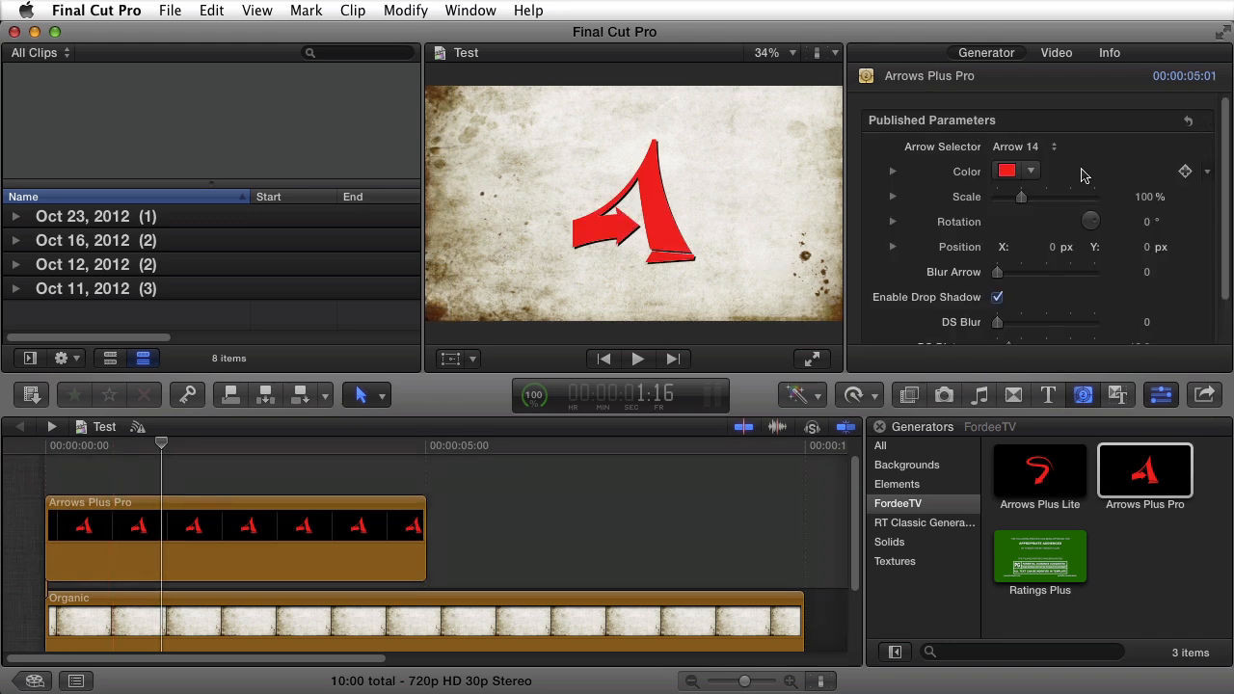
- Set the arrow style to Arrow 4 and play its animation from the start of the timeline
{"action": "left_click", "coordinate": [1078, 147]}
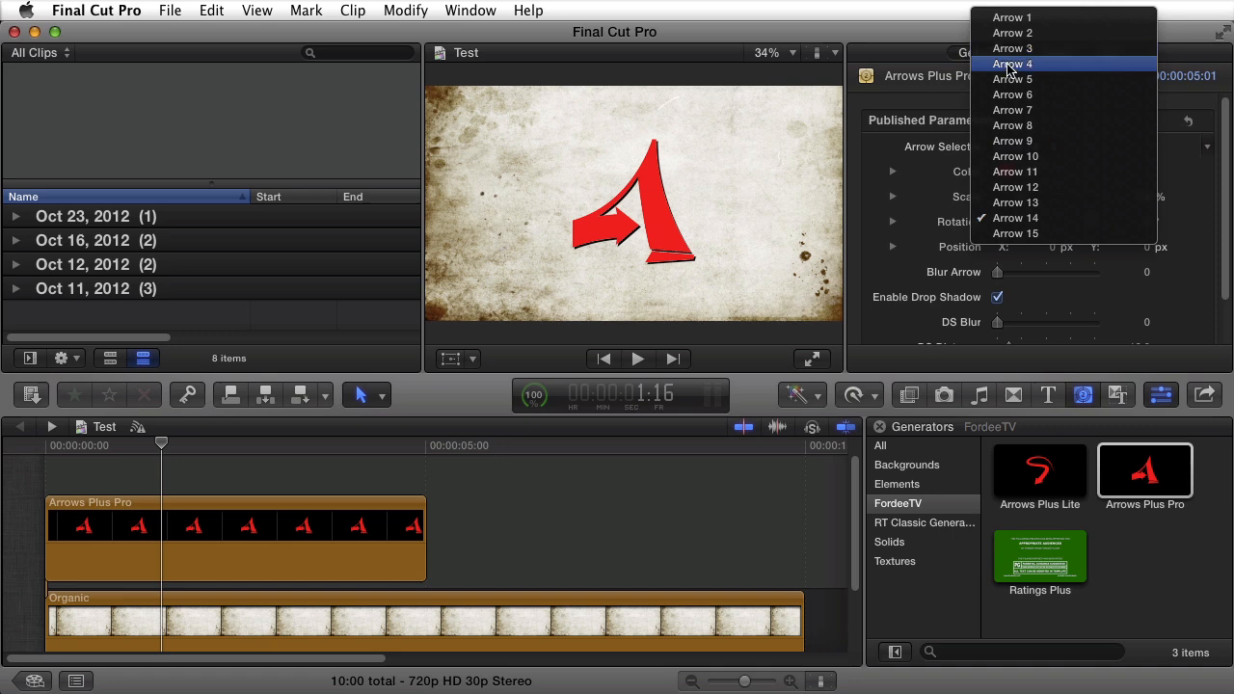
{"action": "left_click", "coordinate": [1010, 63]}
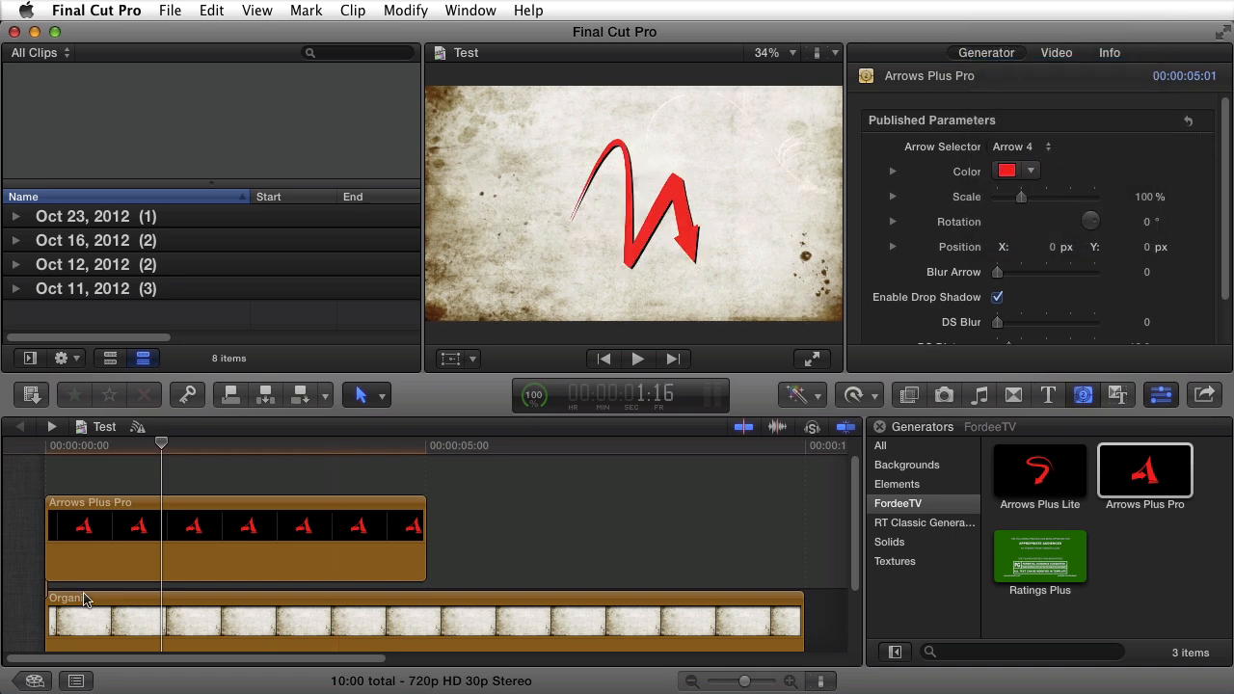
{"action": "key", "text": "Home"}
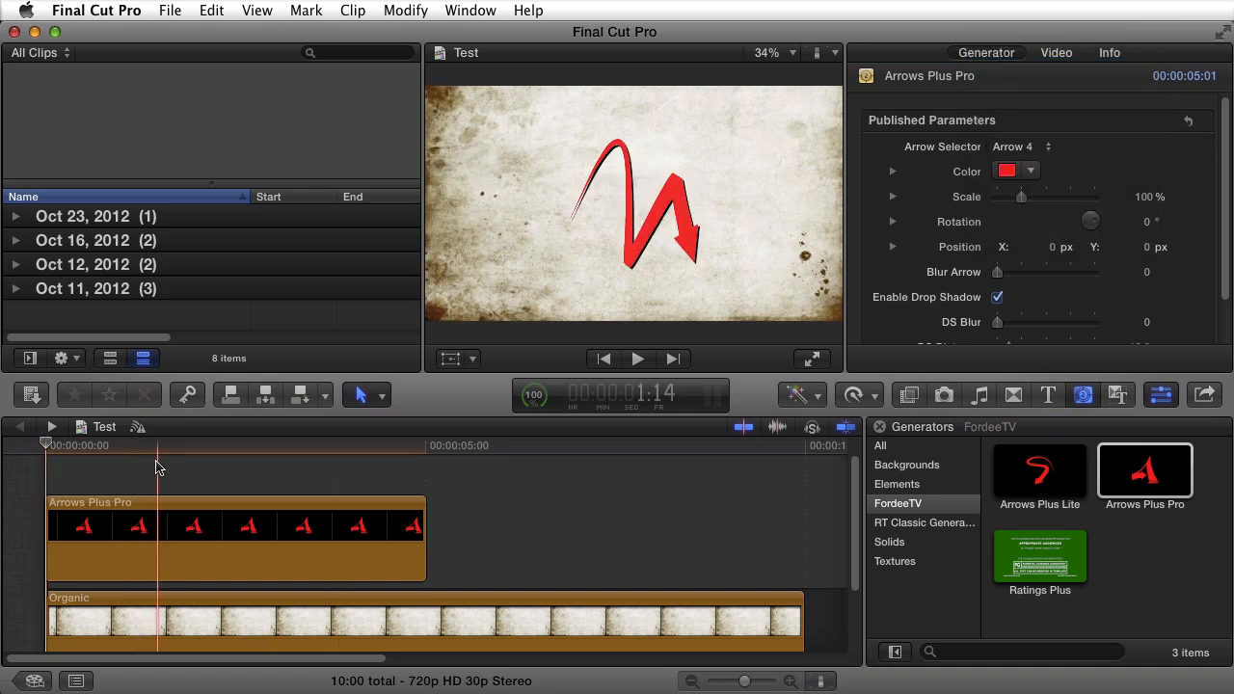
{"action": "key", "text": "space"}
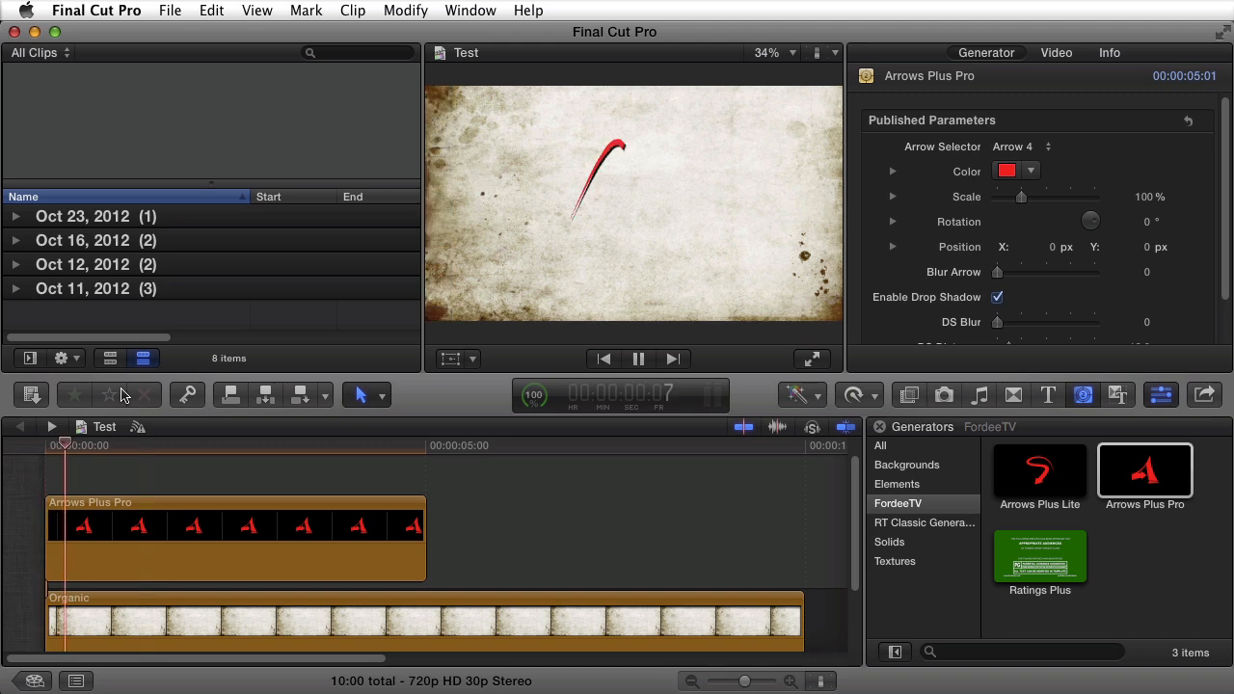
{"action": "key", "text": "Home"}
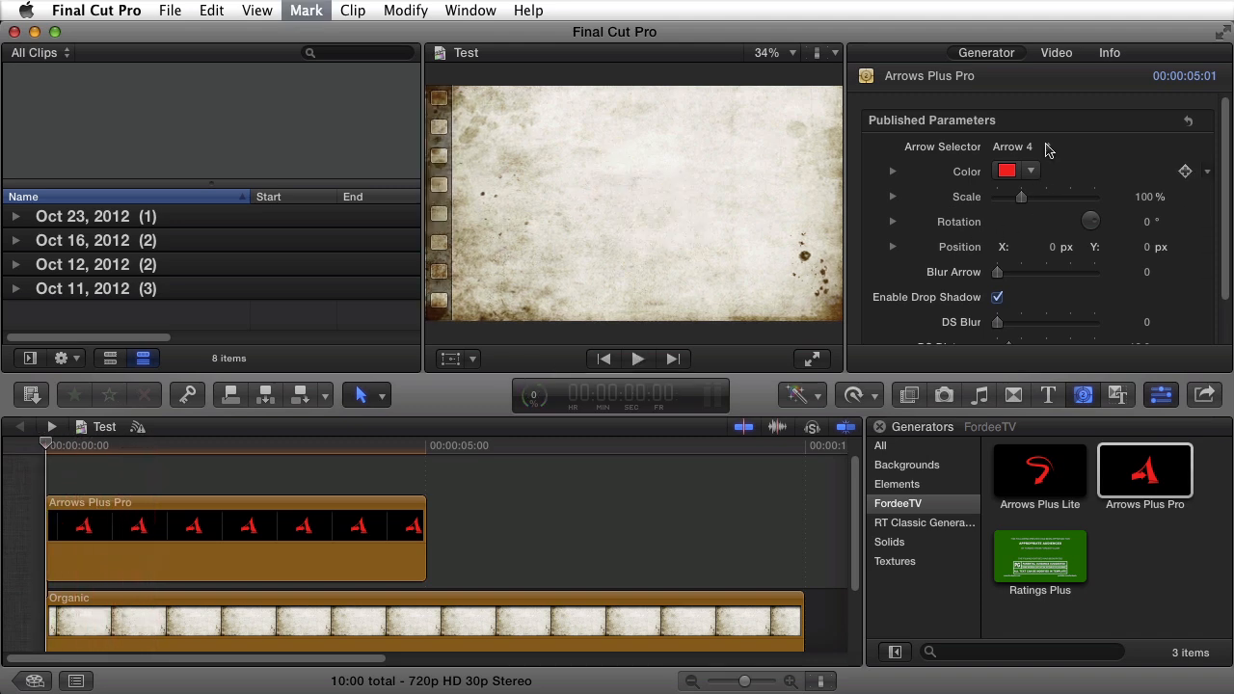
- Change the arrow style to Arrow 5, play its animation, and return to the start
{"action": "left_click", "coordinate": [1014, 148]}
{"action": "left_click", "coordinate": [1012, 162]}
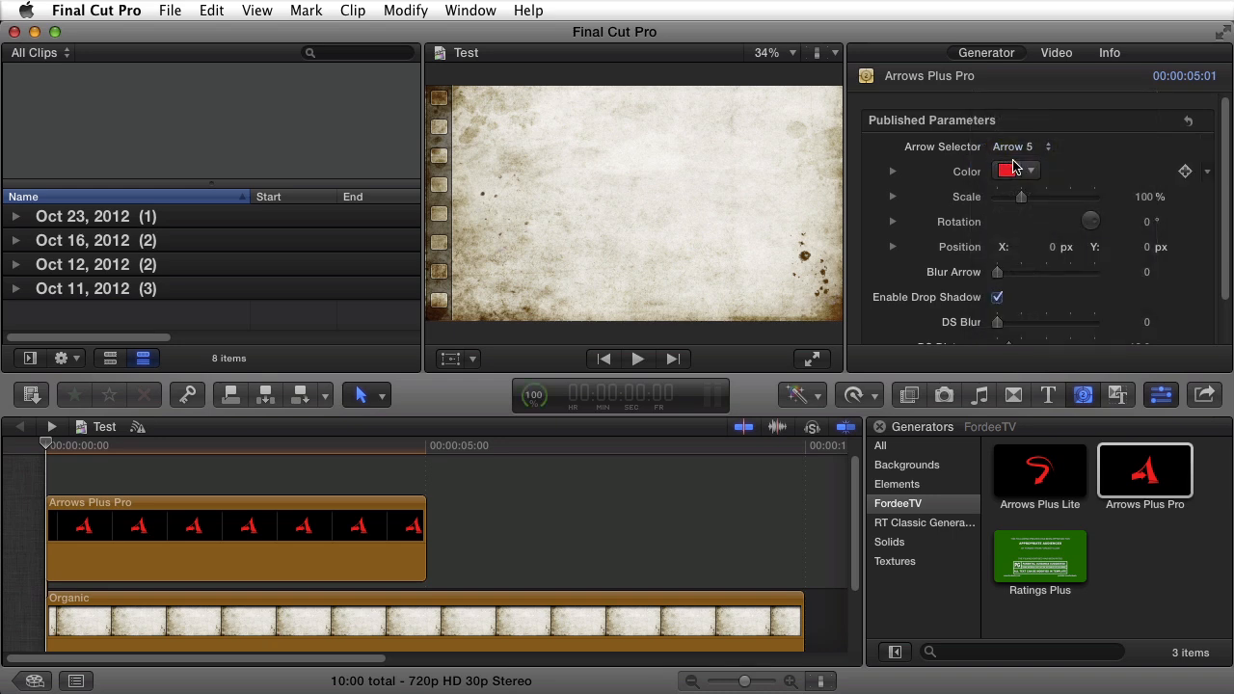
{"action": "key", "text": "space"}
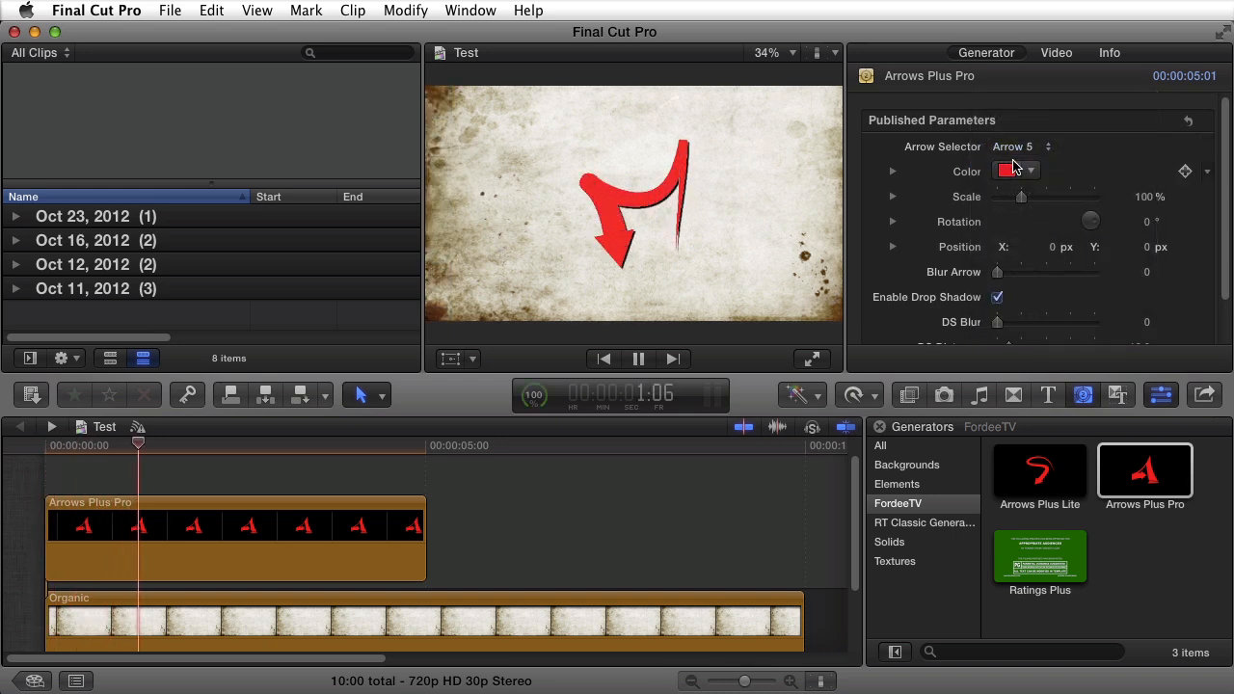
{"action": "key", "text": "Home"}
- Change the arrow style to Arrow 6, play its animation, and return to the start
{"action": "left_click", "coordinate": [1013, 148]}
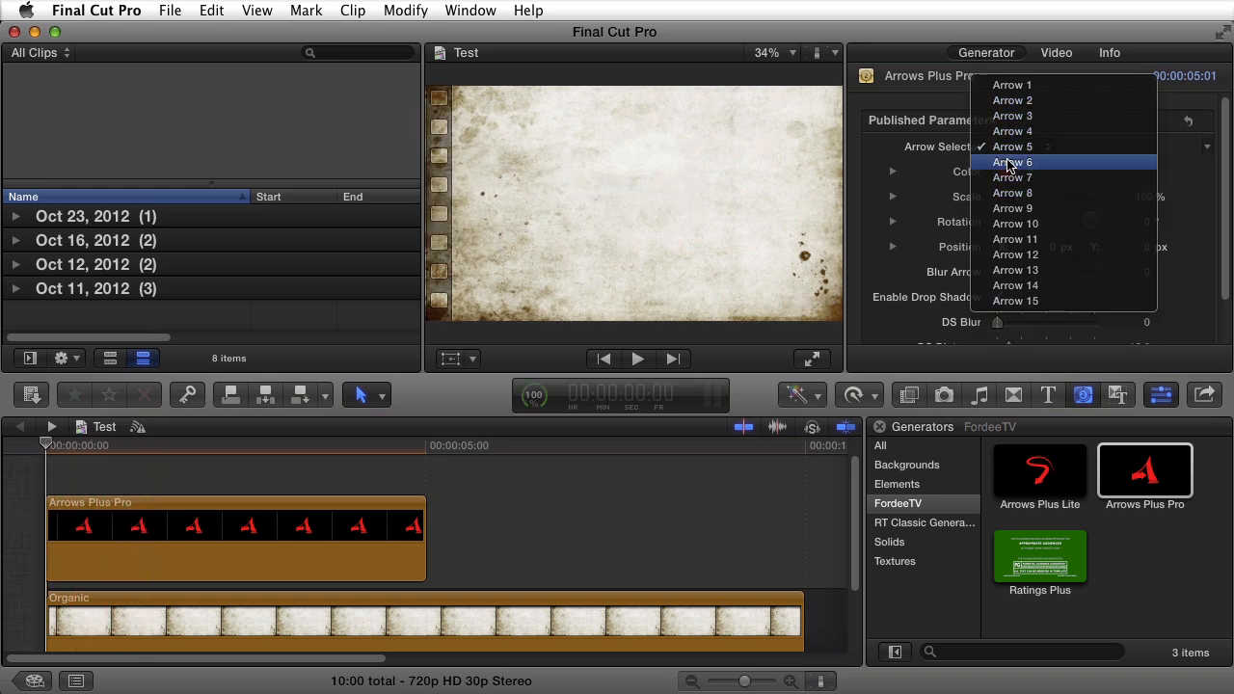
{"action": "left_click", "coordinate": [1008, 162]}
{"action": "key", "text": "space"}
{"action": "key", "text": "space"}
{"action": "key", "text": "Home"}
- Change the arrow style to Arrow 7, play its animation, and return to the start
{"action": "left_click", "coordinate": [1008, 155]}
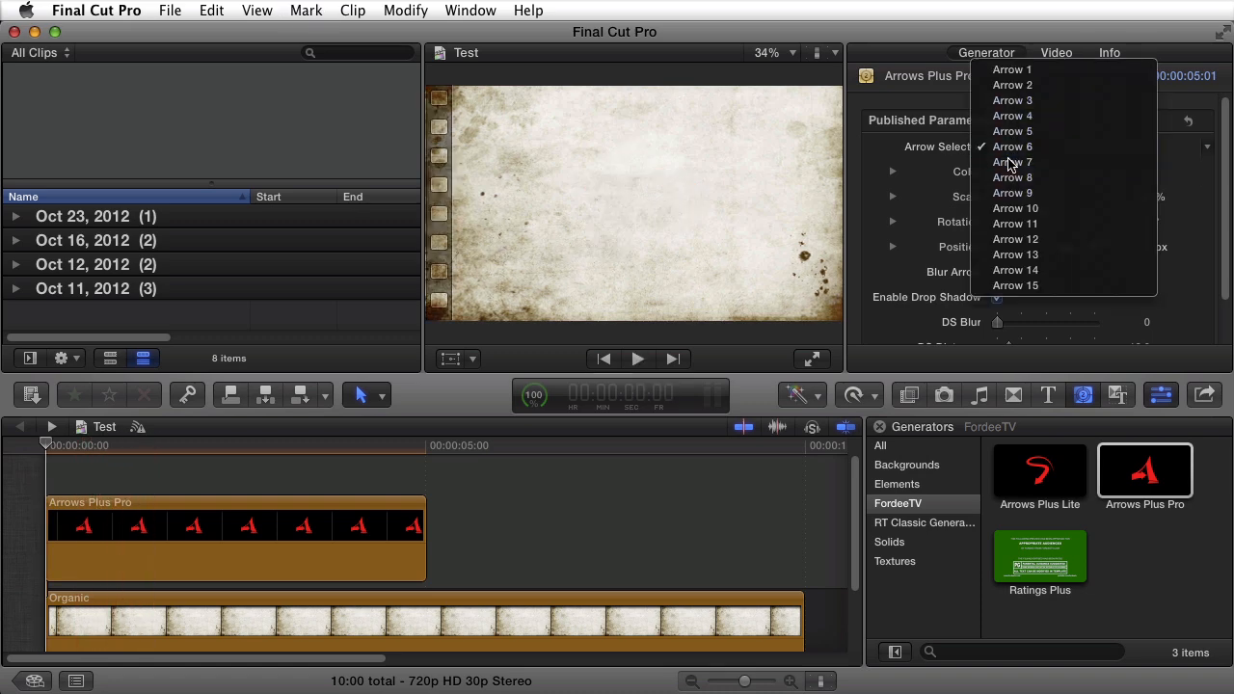
{"action": "left_click", "coordinate": [1009, 164]}
{"action": "key", "text": "space"}
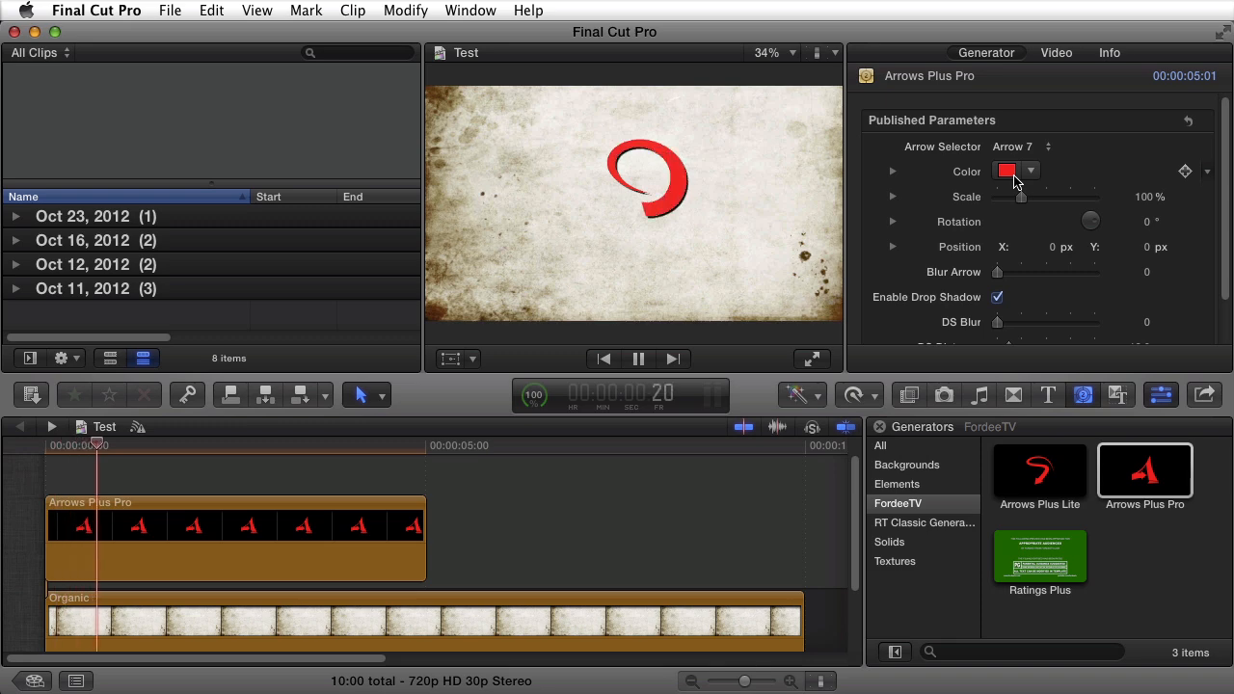
{"action": "key", "text": "space"}
{"action": "key", "text": "Home"}
- Change the arrow style to Arrow 8 and preview its animation from the start
{"action": "left_click", "coordinate": [1012, 151]}
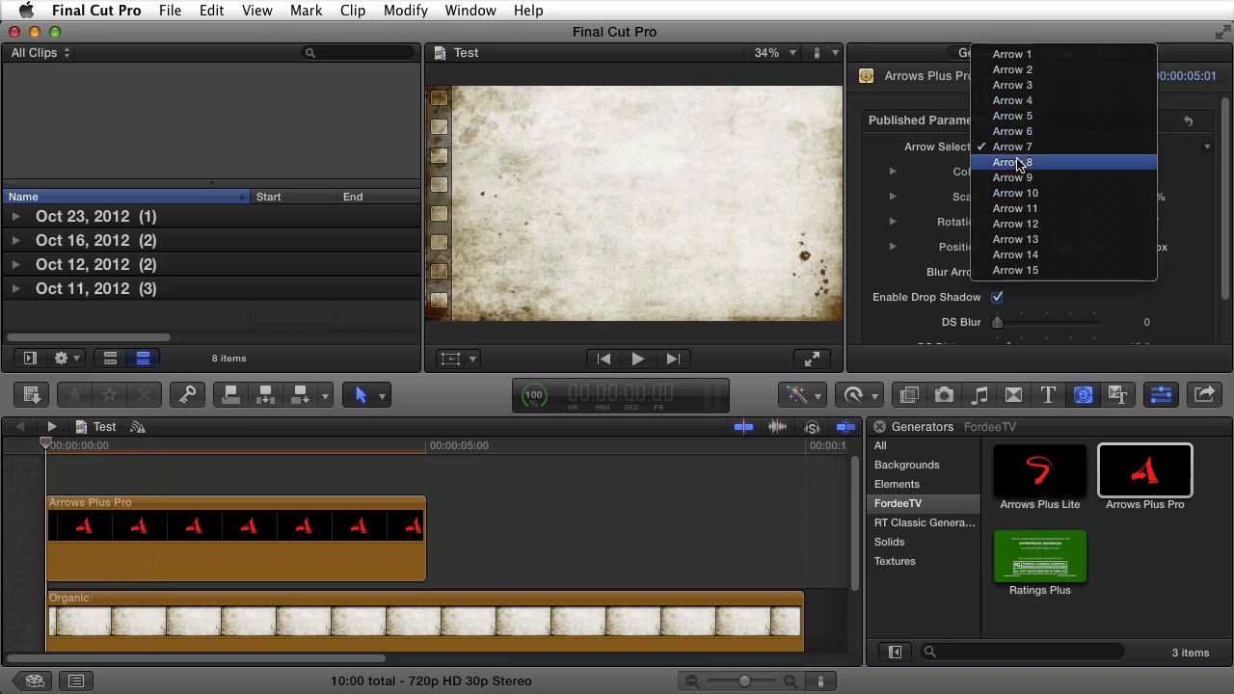
{"action": "left_click", "coordinate": [1014, 161]}
{"action": "key", "text": "space"}
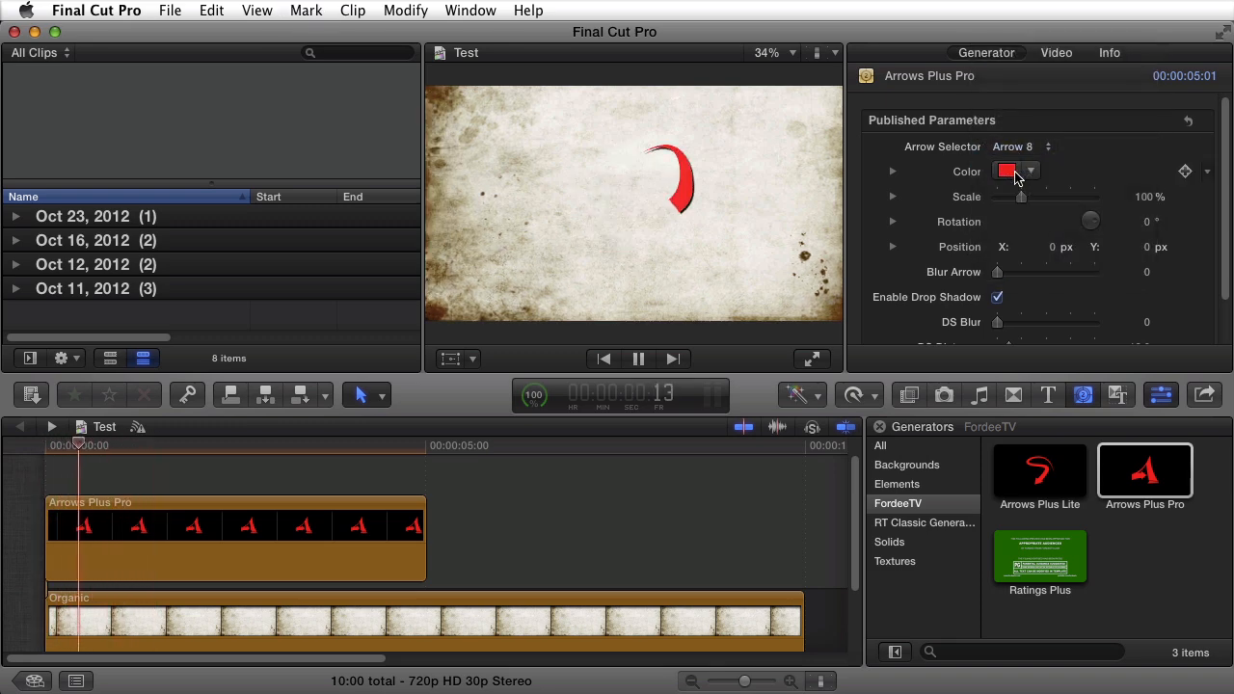
{"action": "key", "text": "space"}
- Change the arrow style to Arrow 9, play it from the start, and return to the beginning
{"action": "left_click", "coordinate": [1012, 148]}
{"action": "left_click", "coordinate": [1012, 160]}
{"action": "key", "text": "Home"}
{"action": "key", "text": "space"}
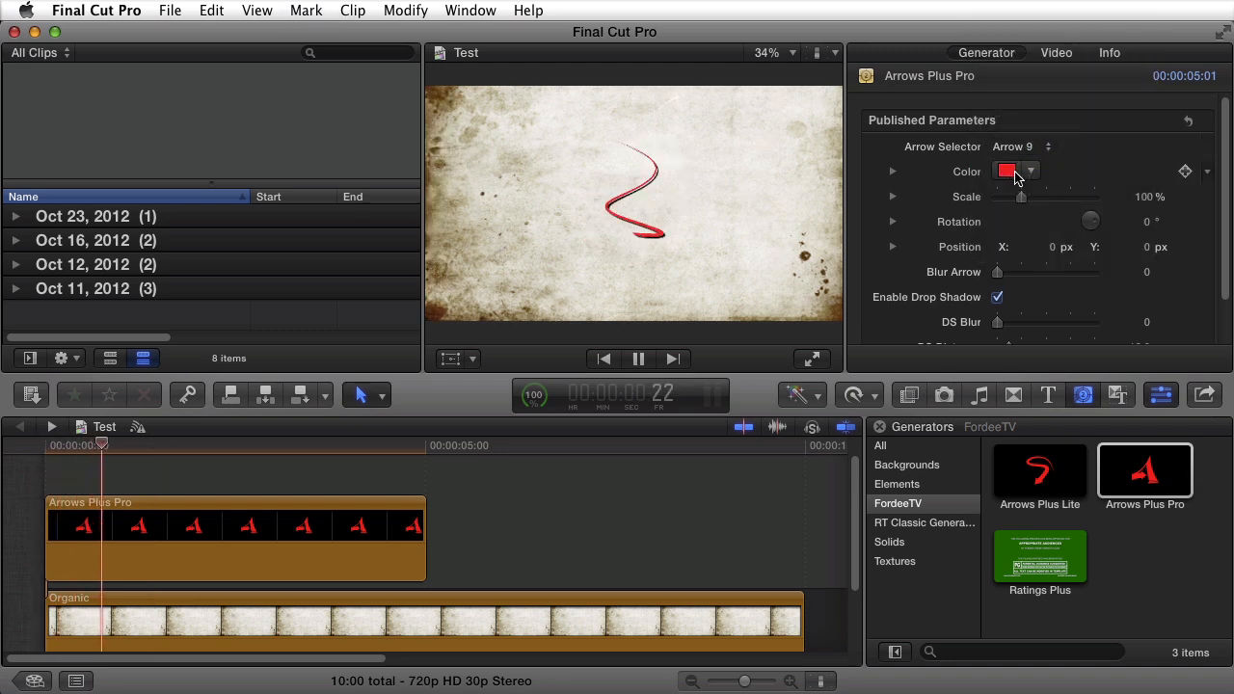
{"action": "key", "text": "space"}
{"action": "key", "text": "Home"}
- Change the arrow style to Arrow 10, play its animation, and return to the start
{"action": "left_click", "coordinate": [1009, 147]}
{"action": "left_click", "coordinate": [1009, 162]}
{"action": "key", "text": "space"}
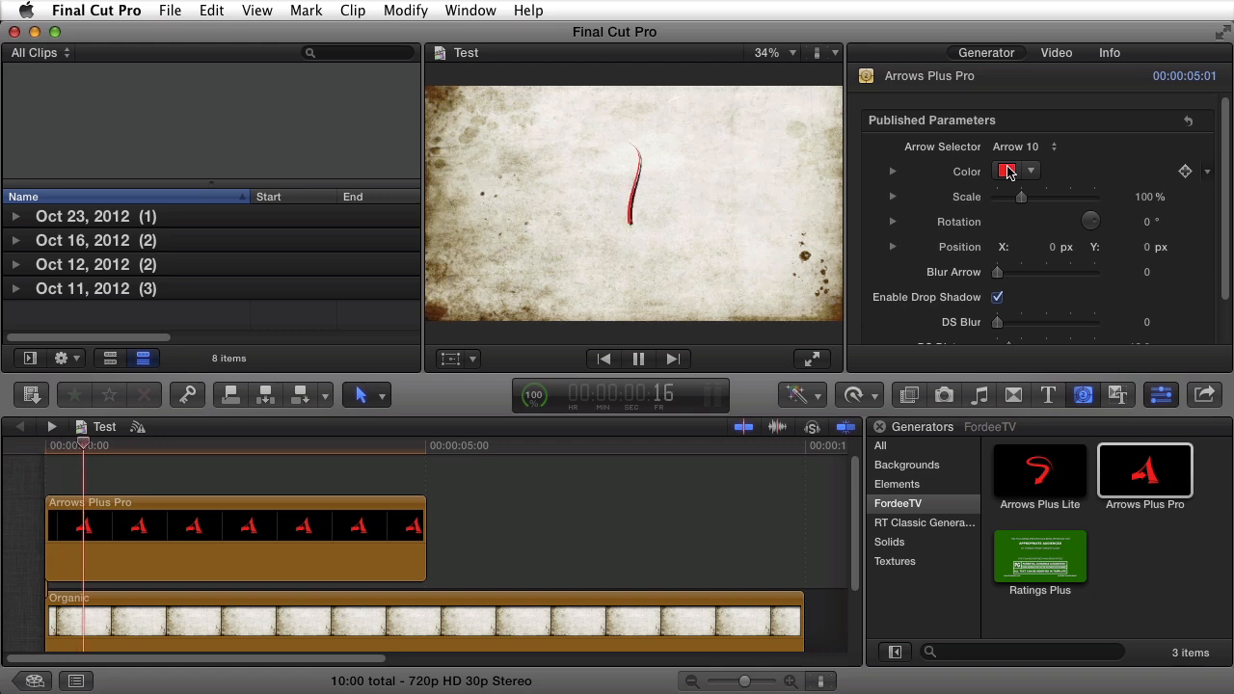
{"action": "key", "text": "space"}
{"action": "key", "text": "Home"}
- Change the arrow style to Arrow 11, play its animation, and return to the start
{"action": "left_click", "coordinate": [1007, 147]}
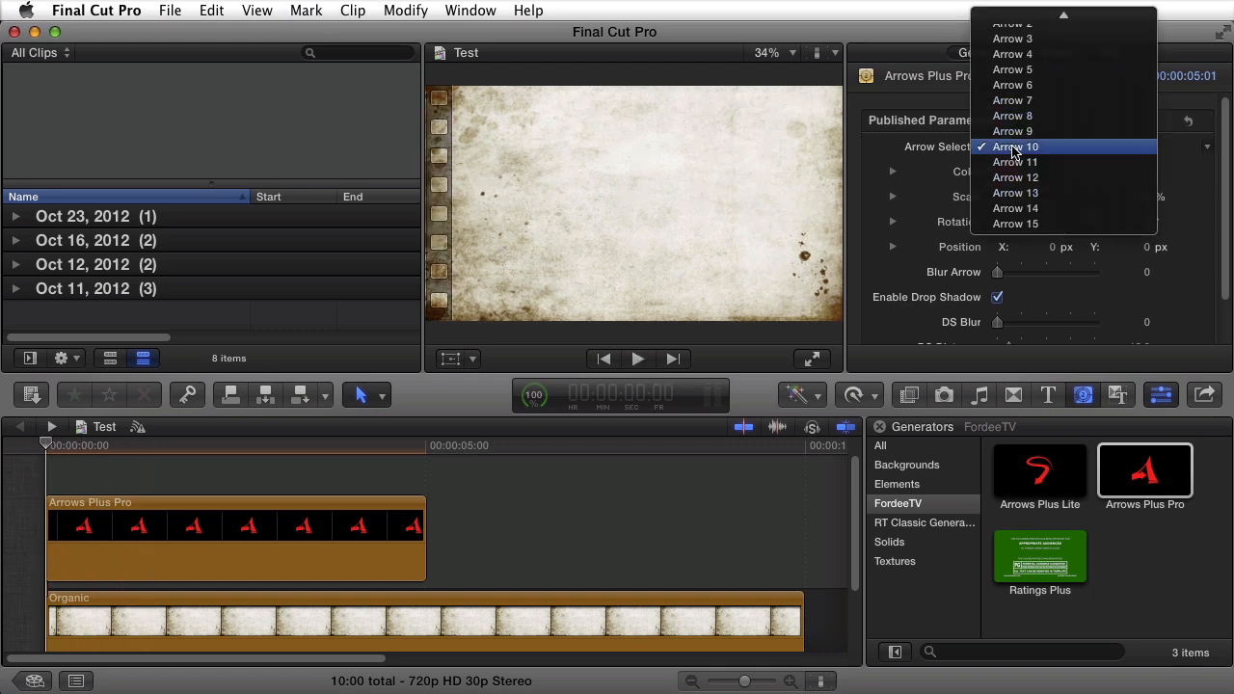
{"action": "left_click", "coordinate": [1014, 164]}
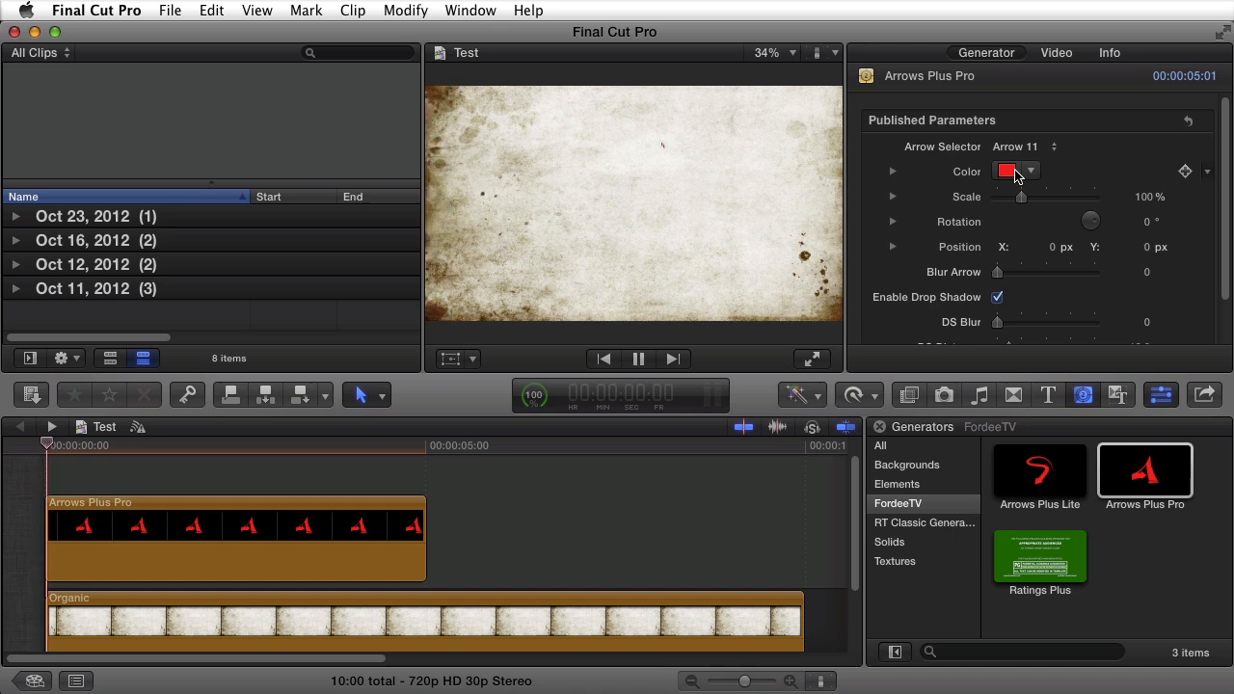
{"action": "key", "text": "space"}
{"action": "key", "text": "Home"}
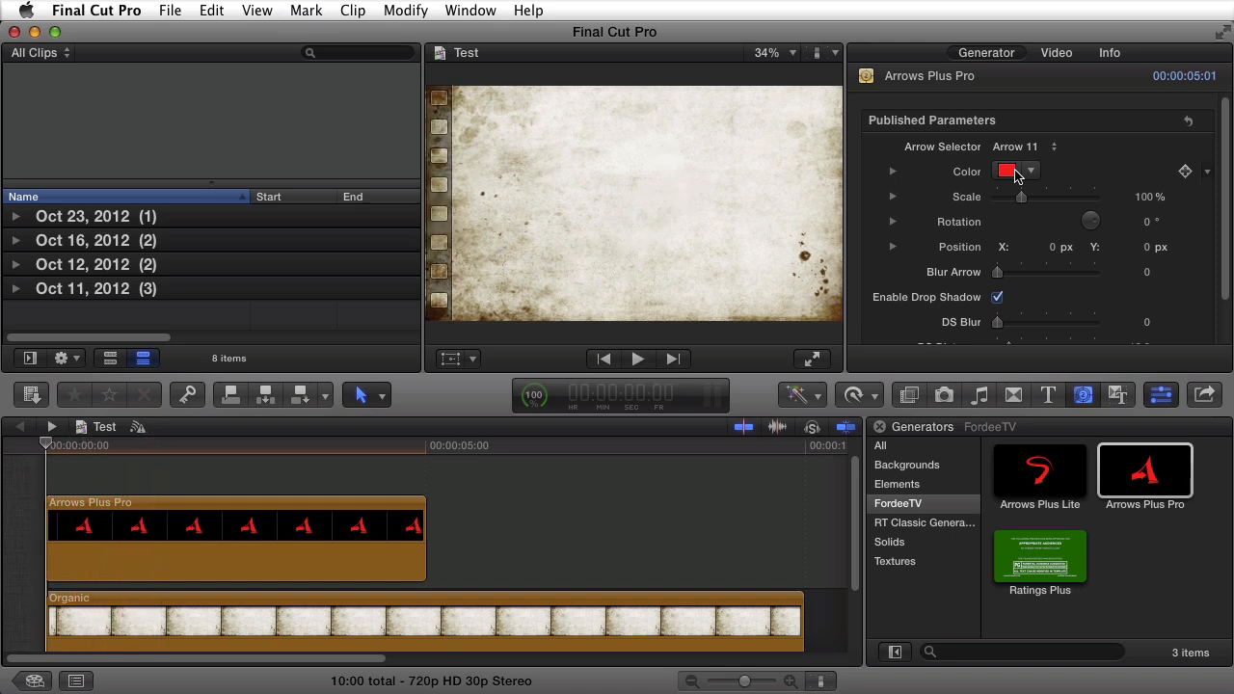
- Change the arrow style to Arrow 12, play its animation, and return to the start
{"action": "left_click", "coordinate": [1015, 147]}
{"action": "left_click", "coordinate": [1018, 164]}
{"action": "key", "text": "space"}
{"action": "key", "text": "space"}
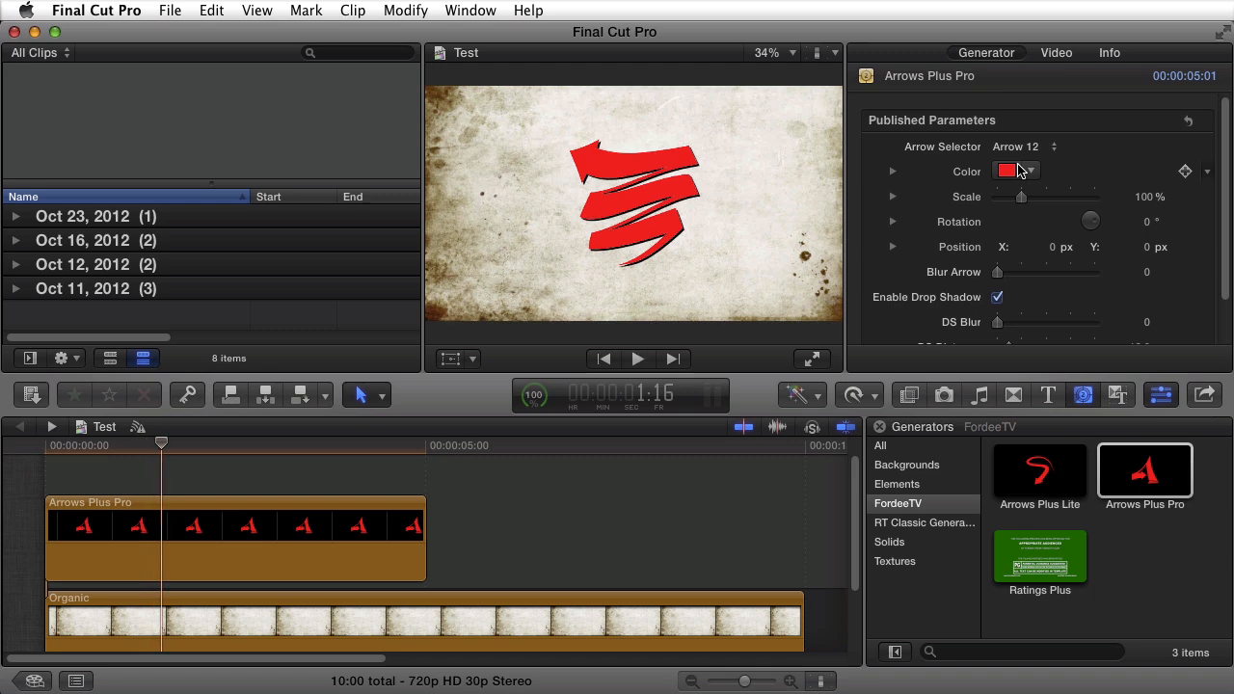
{"action": "key", "text": "Home"}
- Change the arrow style to Arrow 13, play its animation, and return to the start
{"action": "left_click", "coordinate": [1017, 147]}
{"action": "left_click", "coordinate": [1015, 163]}
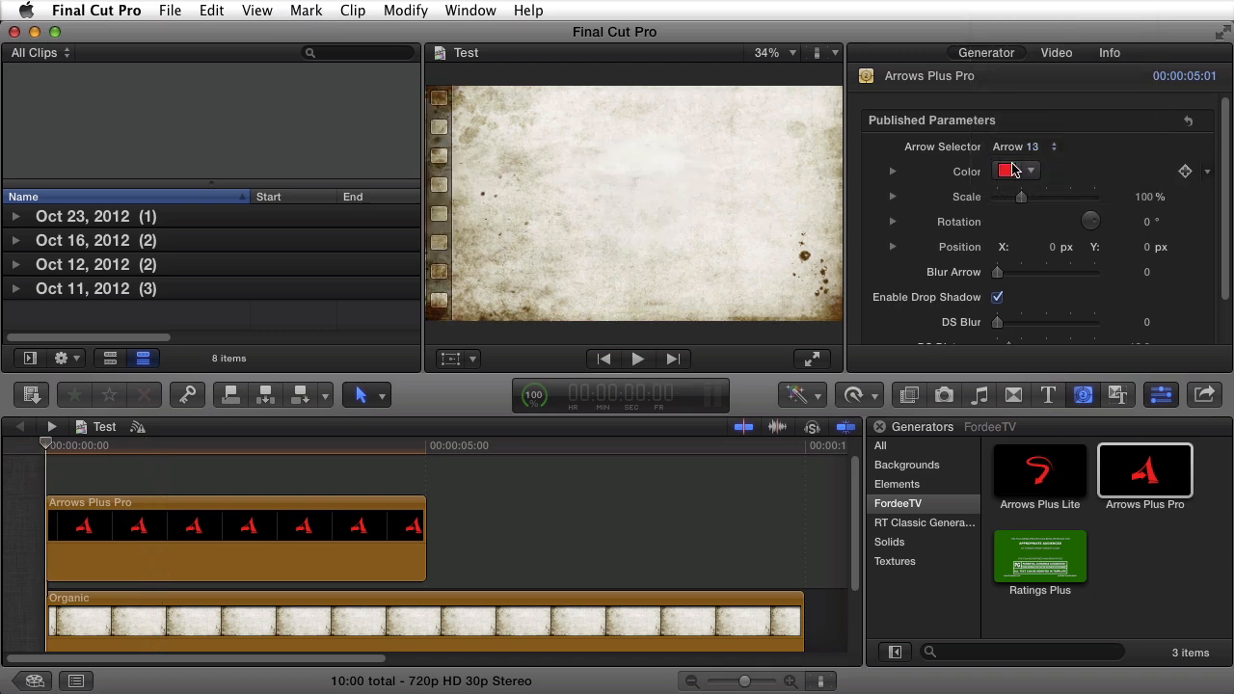
{"action": "key", "text": "space"}
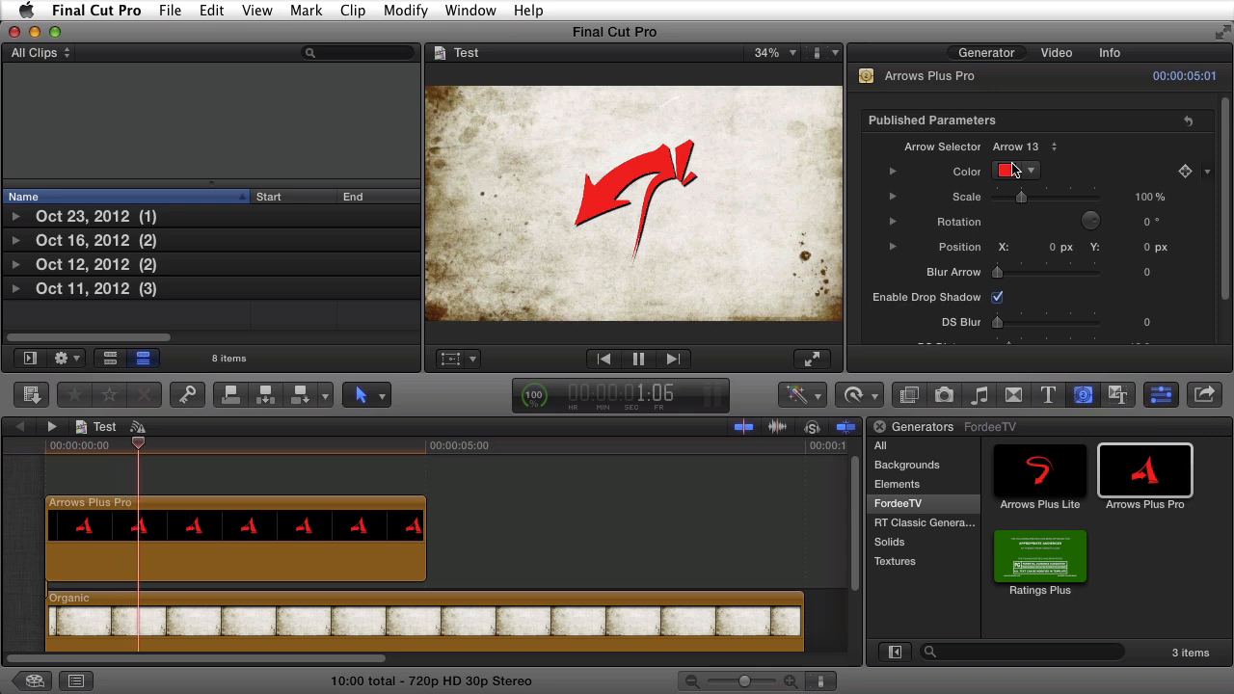
{"action": "key", "text": "Home"}
- Change the arrow style to Arrow 14 and preview its animation
{"action": "left_click", "coordinate": [1017, 146]}
{"action": "left_click", "coordinate": [1011, 161]}
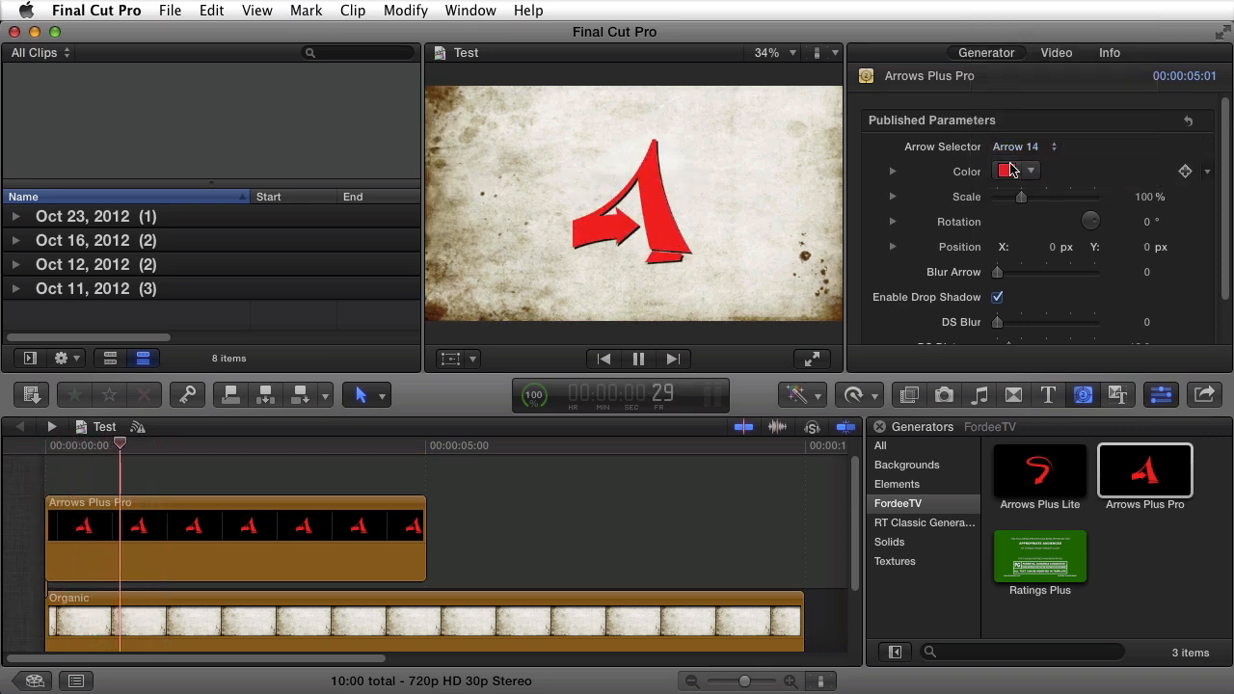
{"action": "key", "text": "space"}
- Set the arrow style to Arrow 15 and play its animation from the start
{"action": "left_click", "coordinate": [1008, 154]}
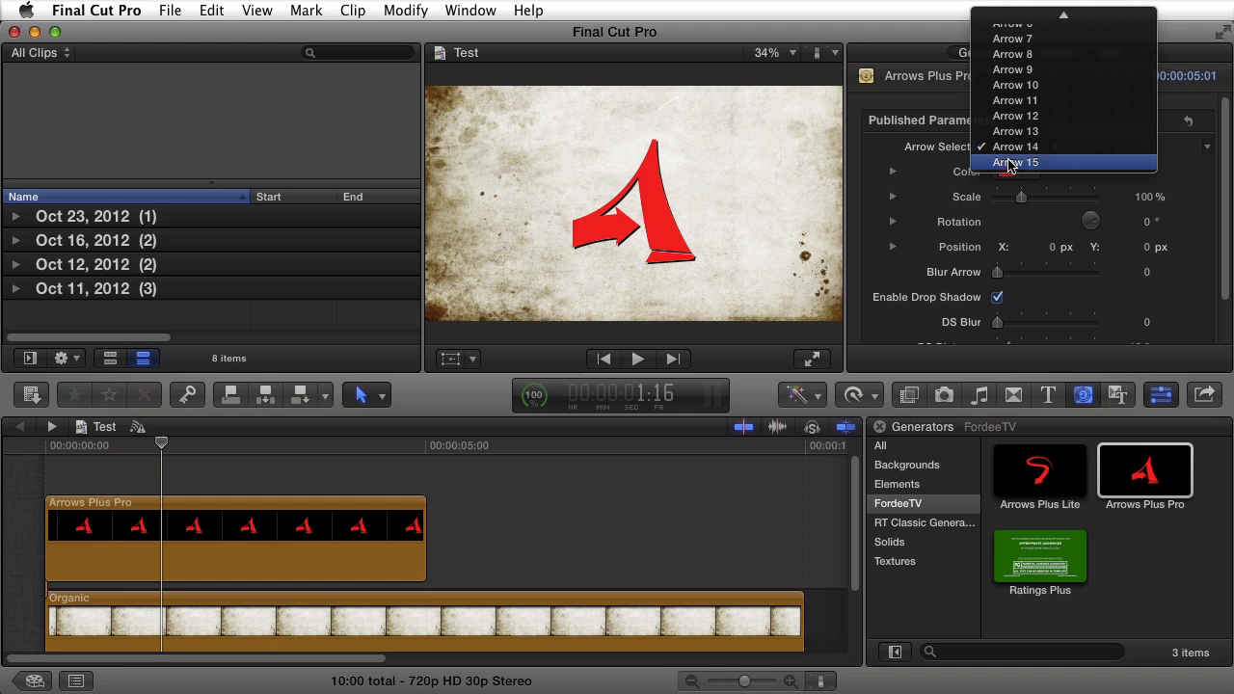
{"action": "left_click", "coordinate": [1007, 161]}
{"action": "key", "text": "Home"}
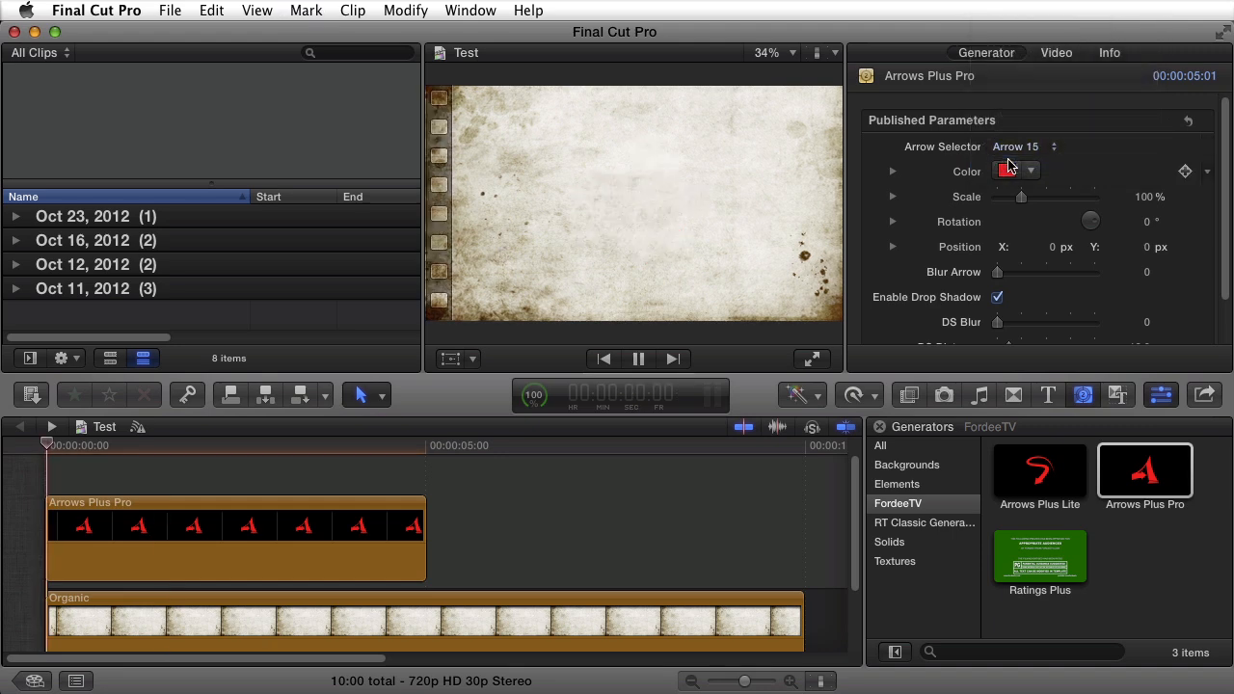
{"action": "key", "text": "space"}
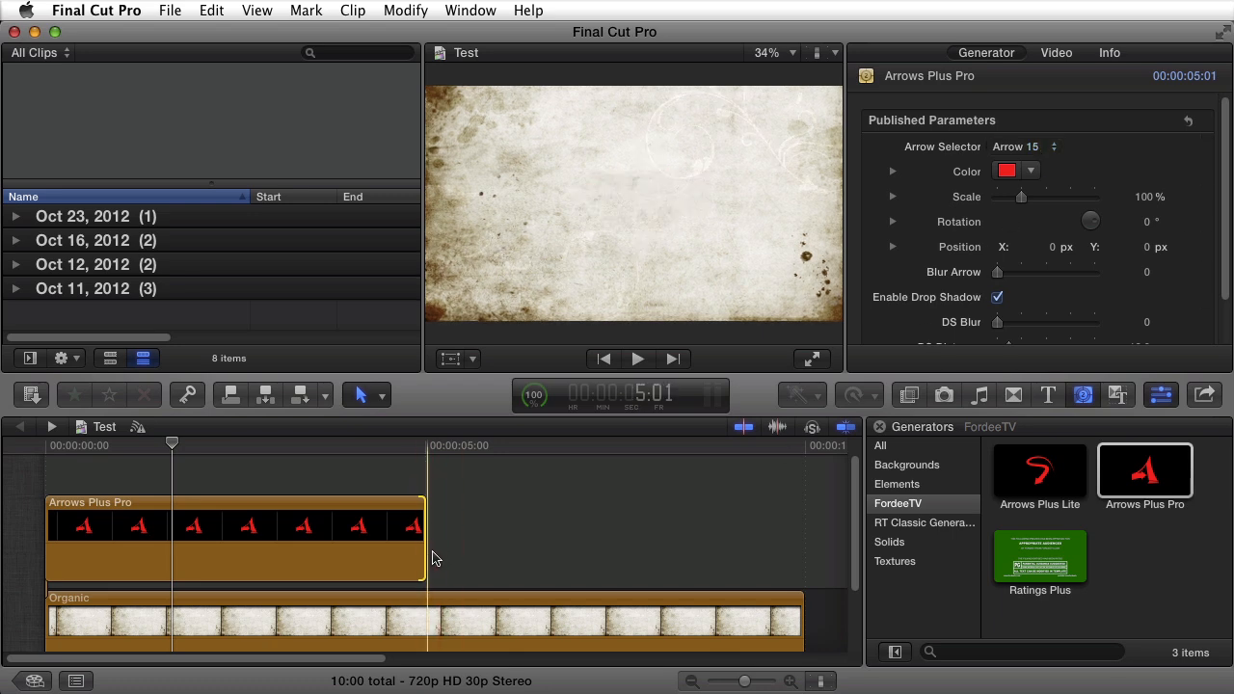
- Trim the end of the Arrows Plus Pro clip to a duration of about 2:07 and play it from the start
{"action": "left_click_drag", "start_coordinate": [422, 555], "coordinate": [207, 546]}
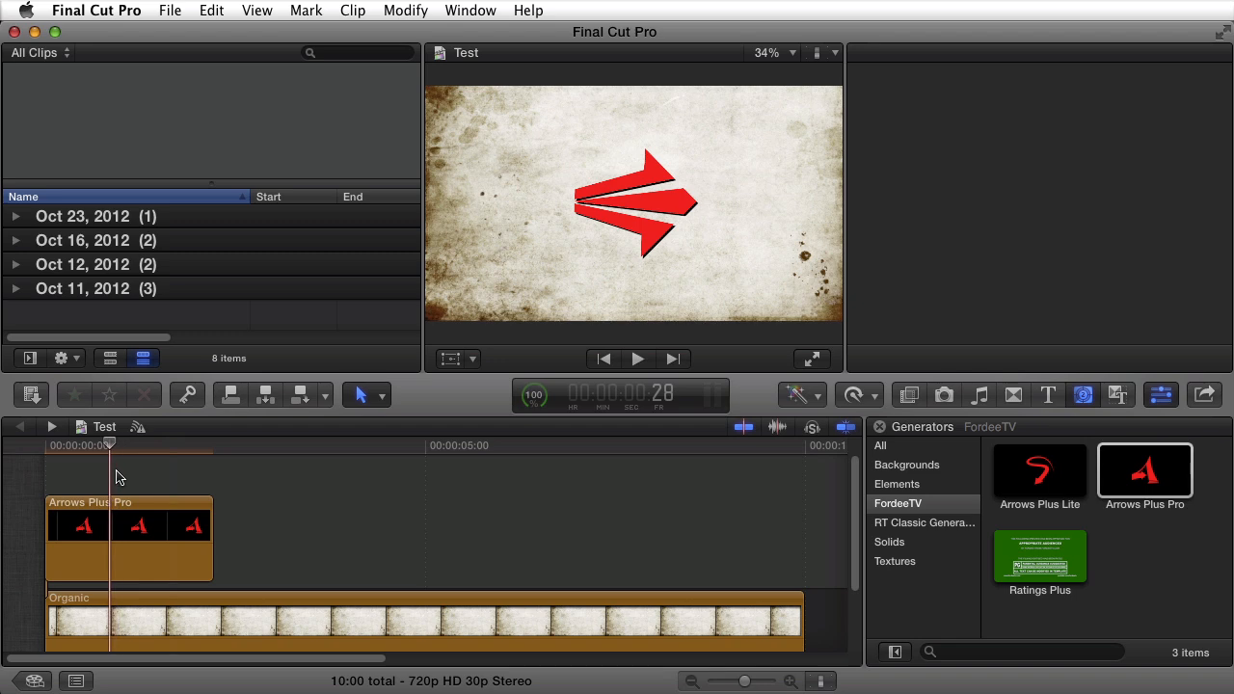
{"action": "key", "text": "Home"}
{"action": "key", "text": "space"}
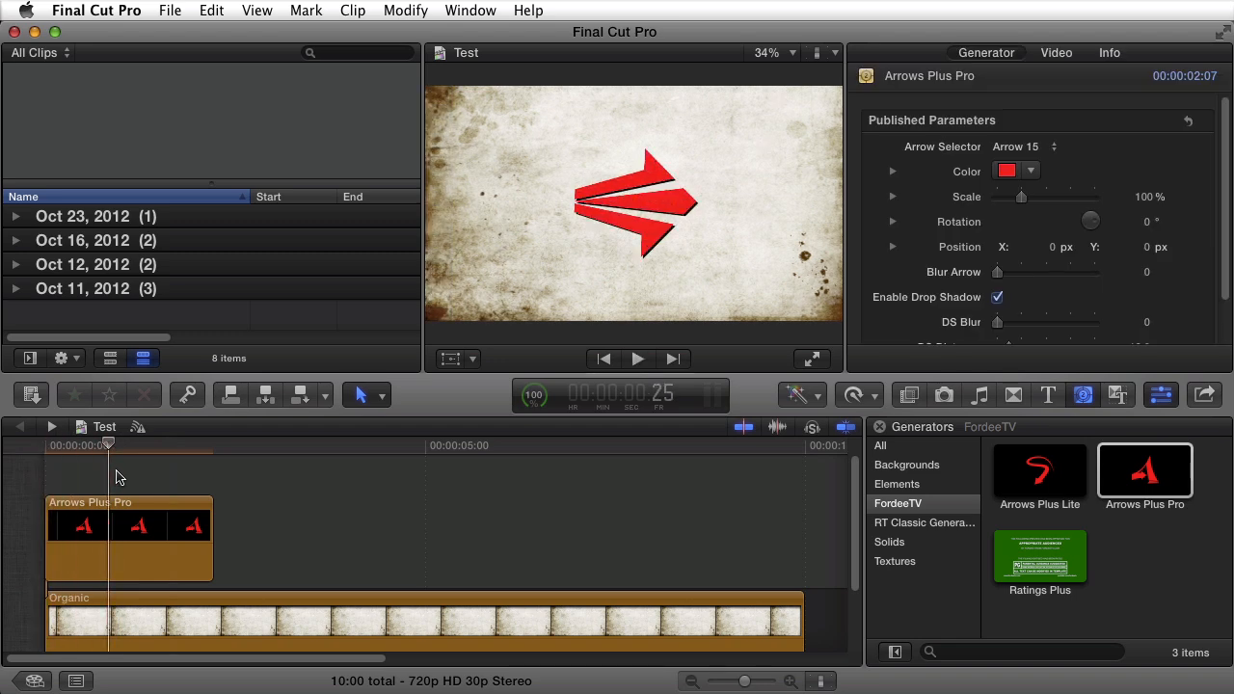
- Extend the Arrows Plus Pro clip to 10:00, matching the end of the Organic background, and preview it from the start
{"action": "left_click_drag", "start_coordinate": [212, 546], "coordinate": [803, 530]}
{"action": "key", "text": "Home"}
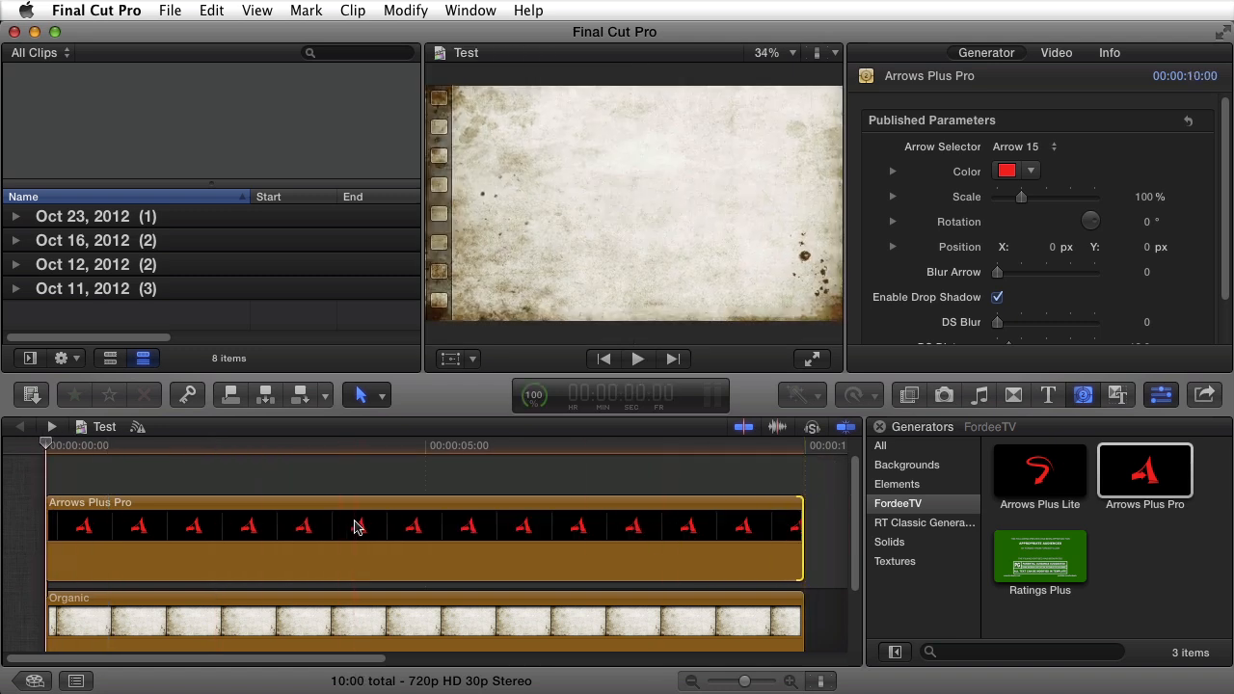
{"action": "key", "text": "space"}
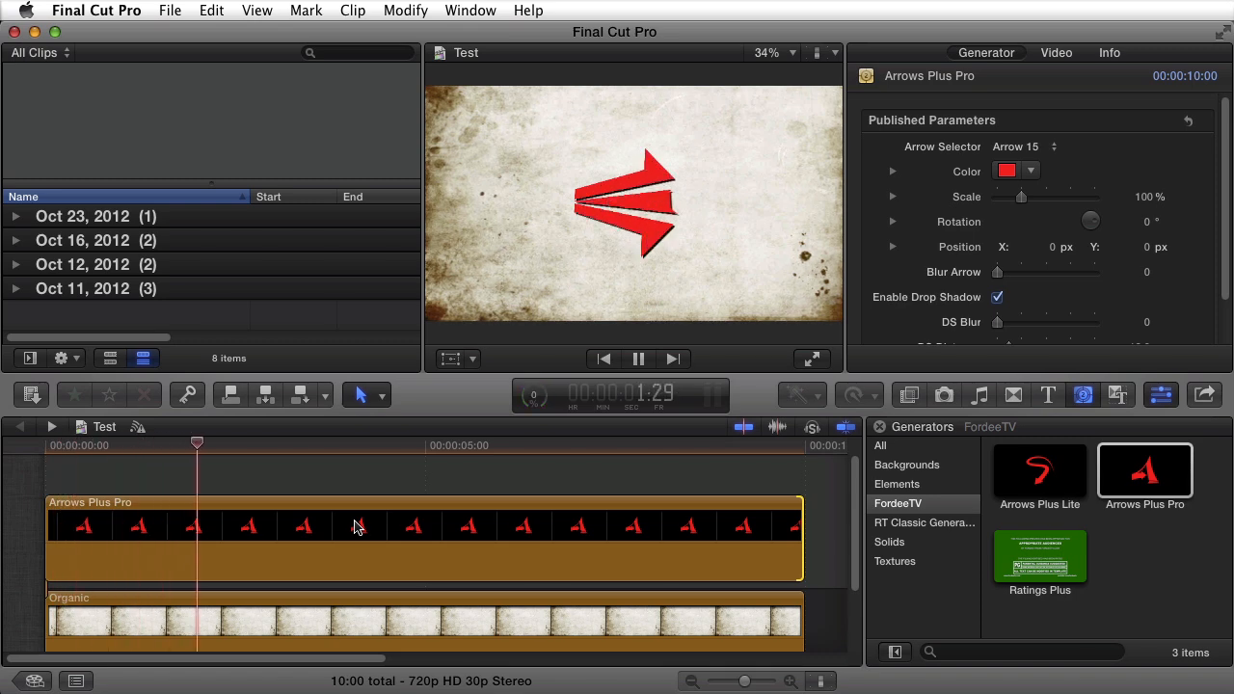
{"action": "key", "text": "space"}
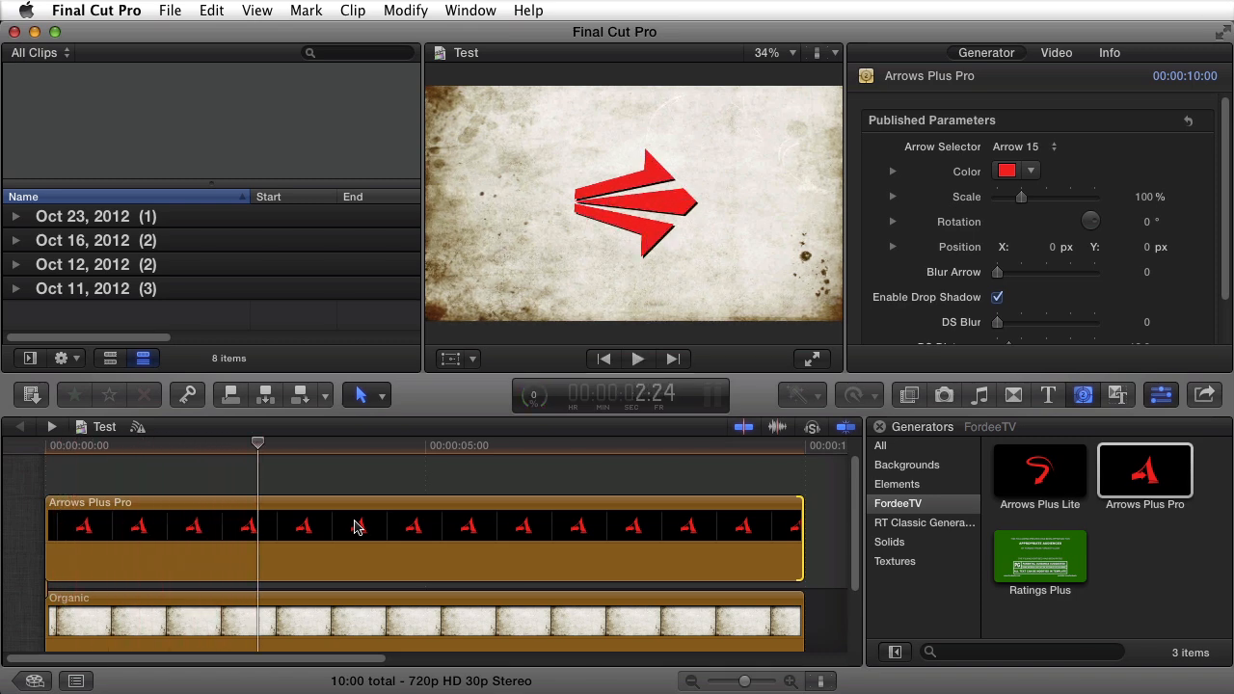